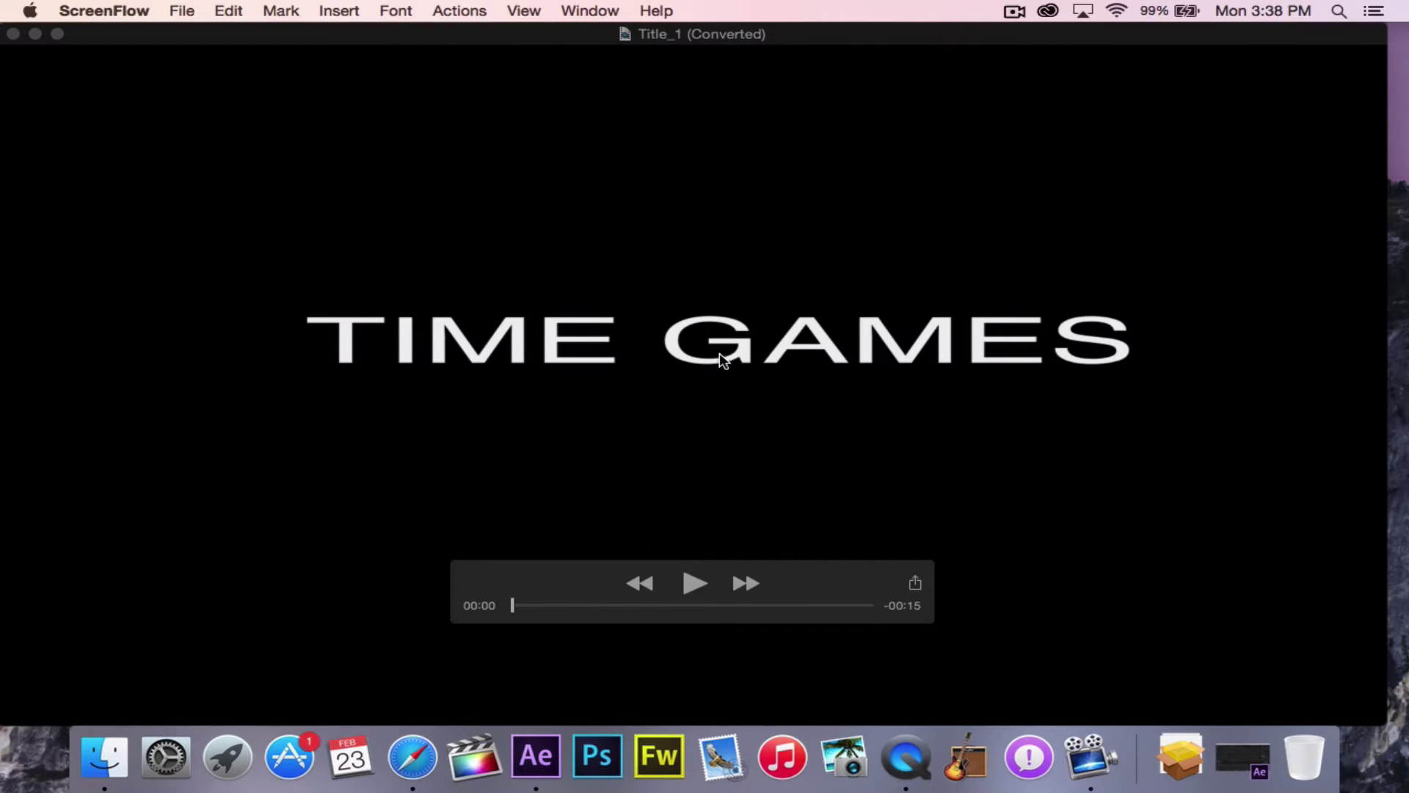
Play, pause, scrub and replay the Title_1 preview, then close it and return to After Effects
left_click(690, 585)
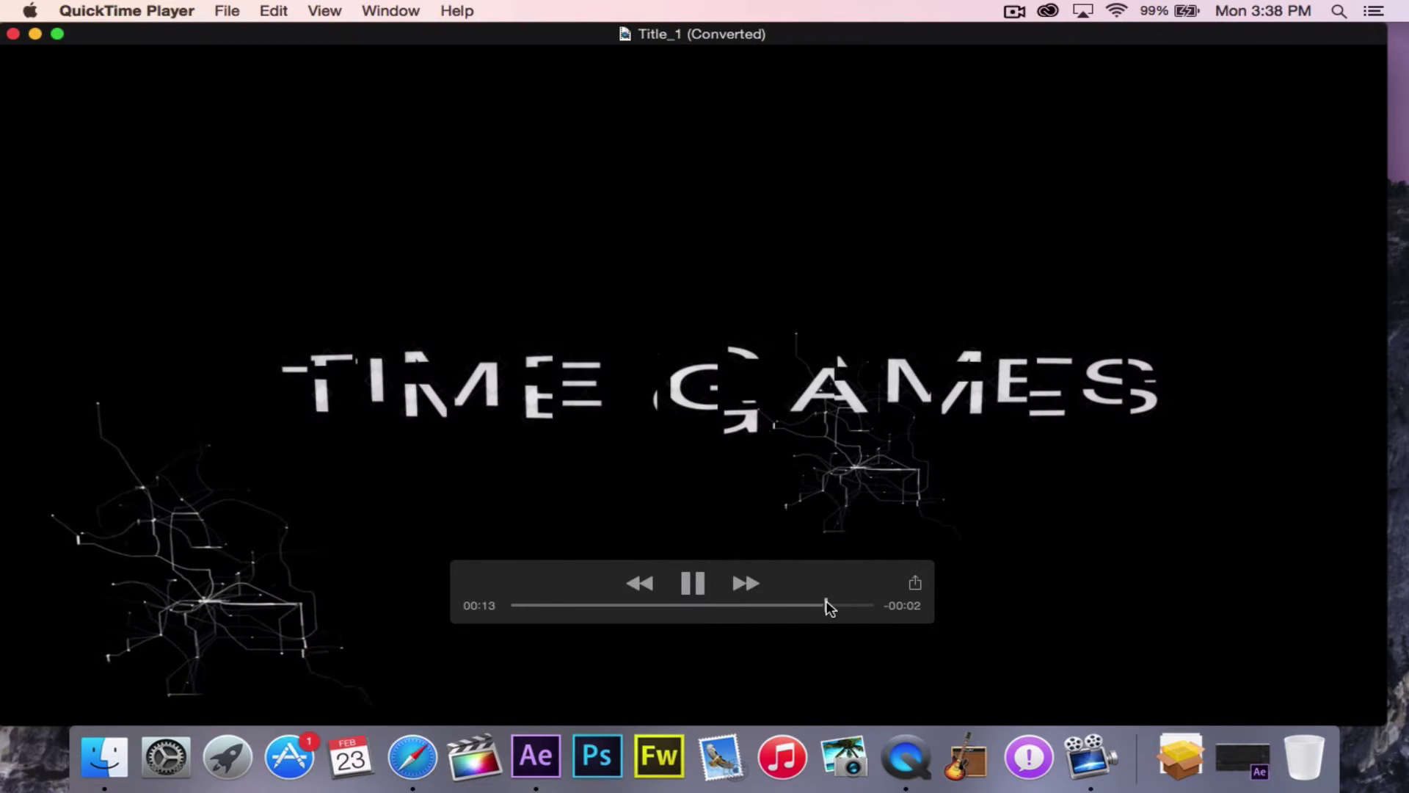
key("space")
left_click_drag(832, 608, 522, 583)
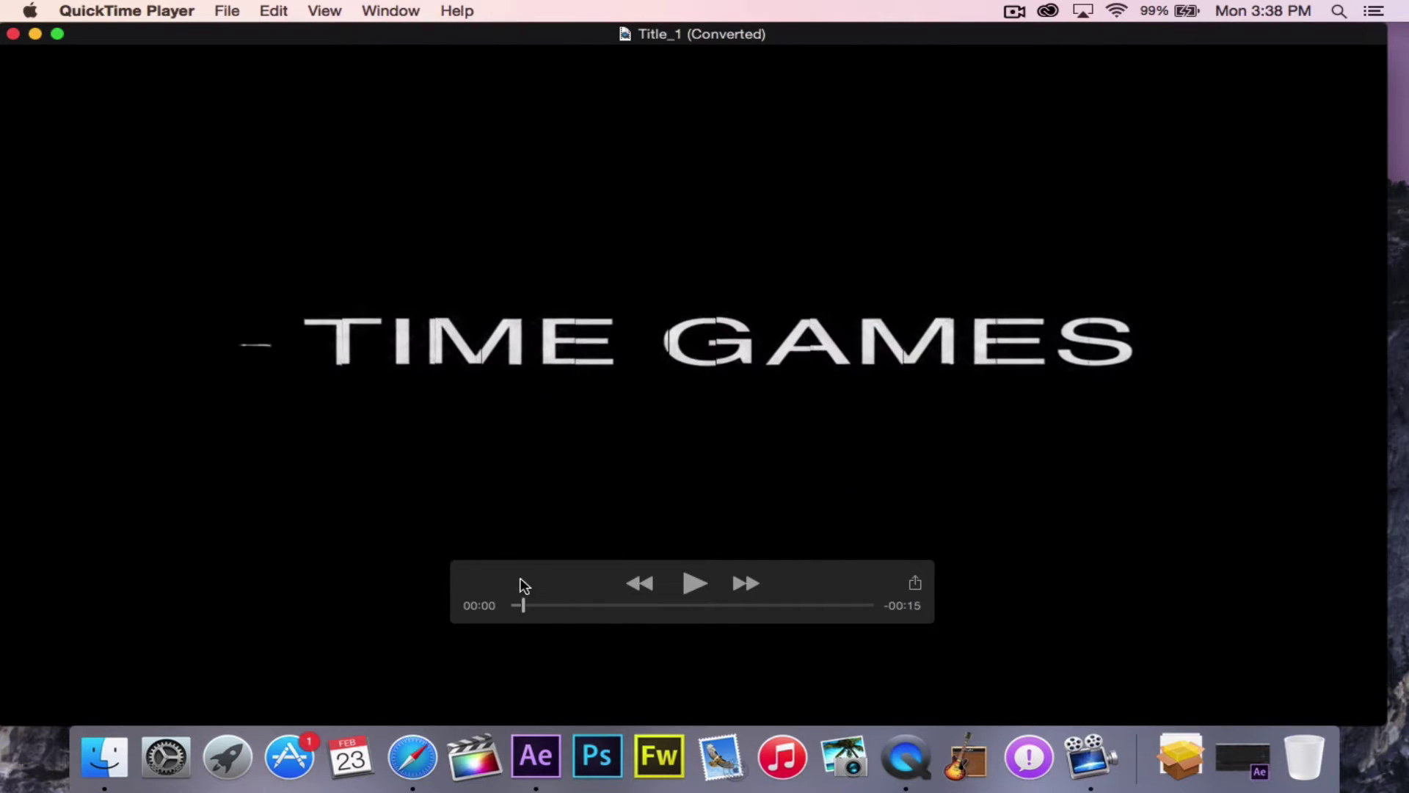
key("space")
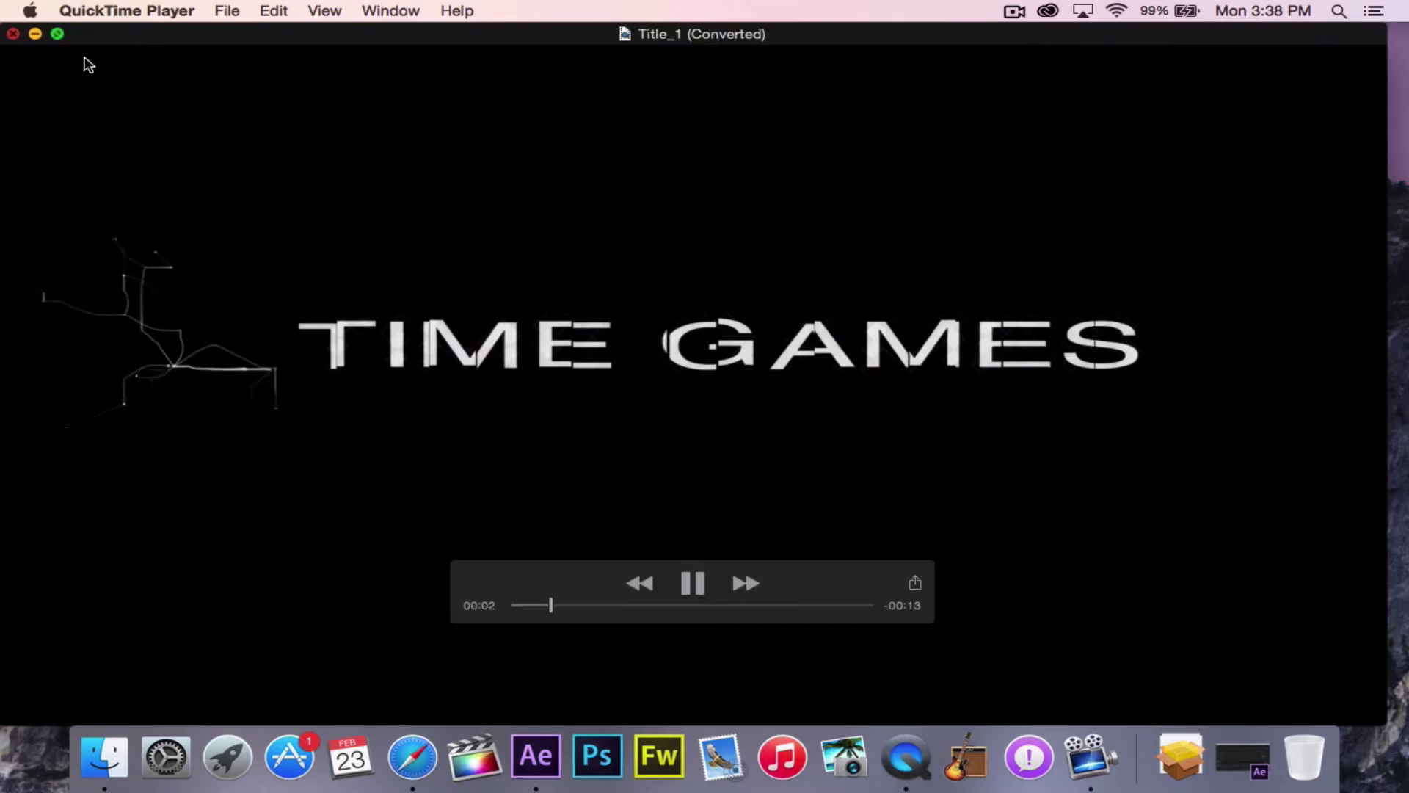
key("super+w")
left_click(1232, 763)
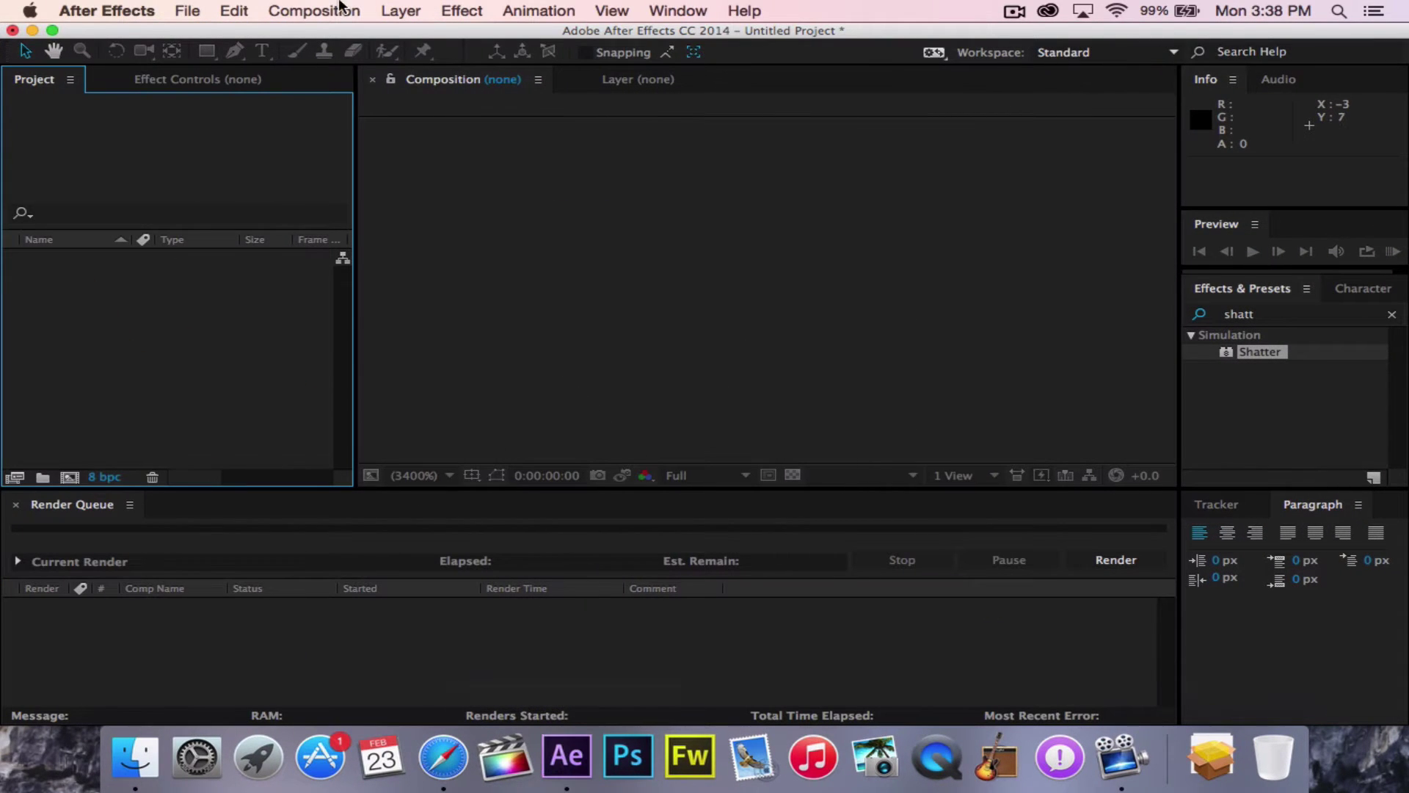
Create the 'Slow Shatter Text' composition at 1280×720, 24 fps, 10 seconds, black background
left_click(326, 11)
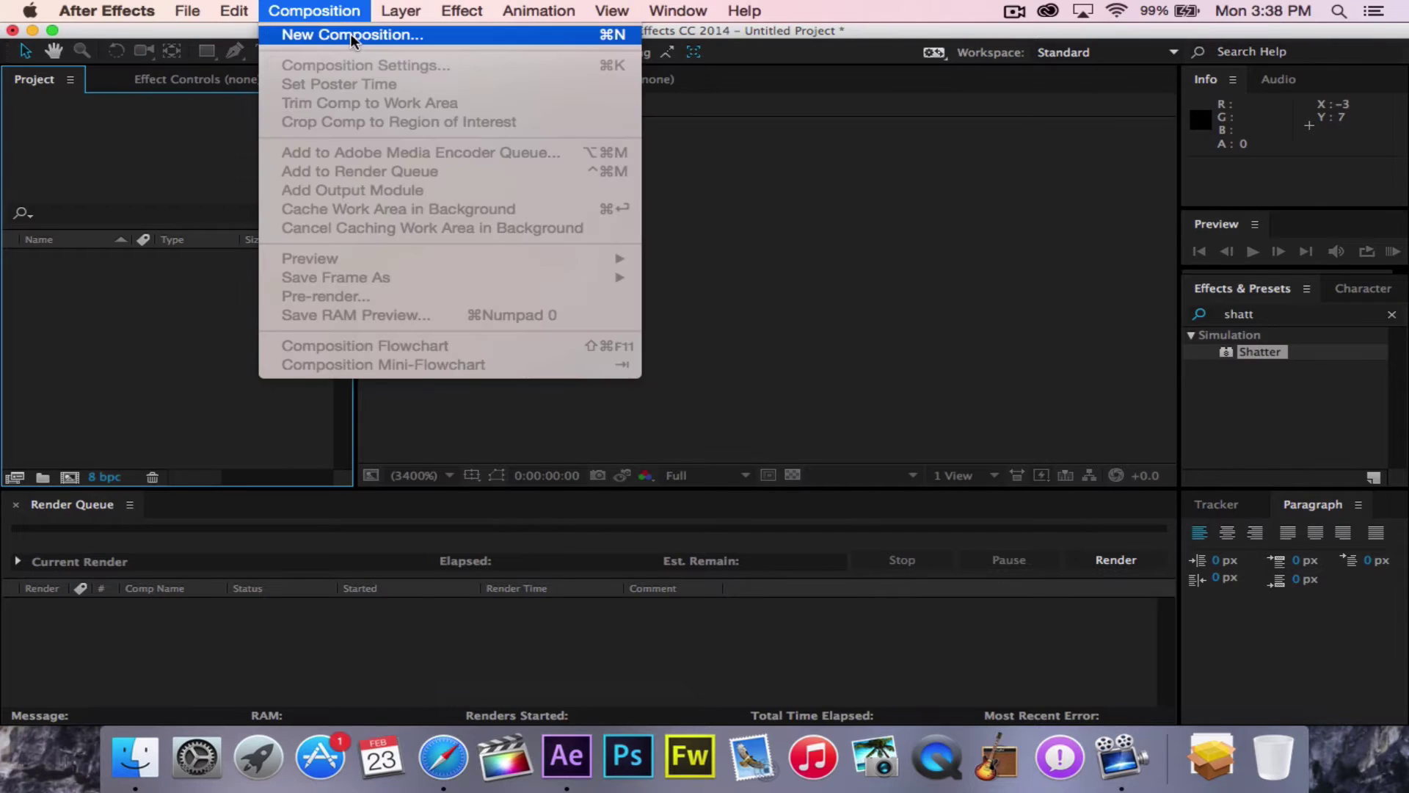
left_click(360, 34)
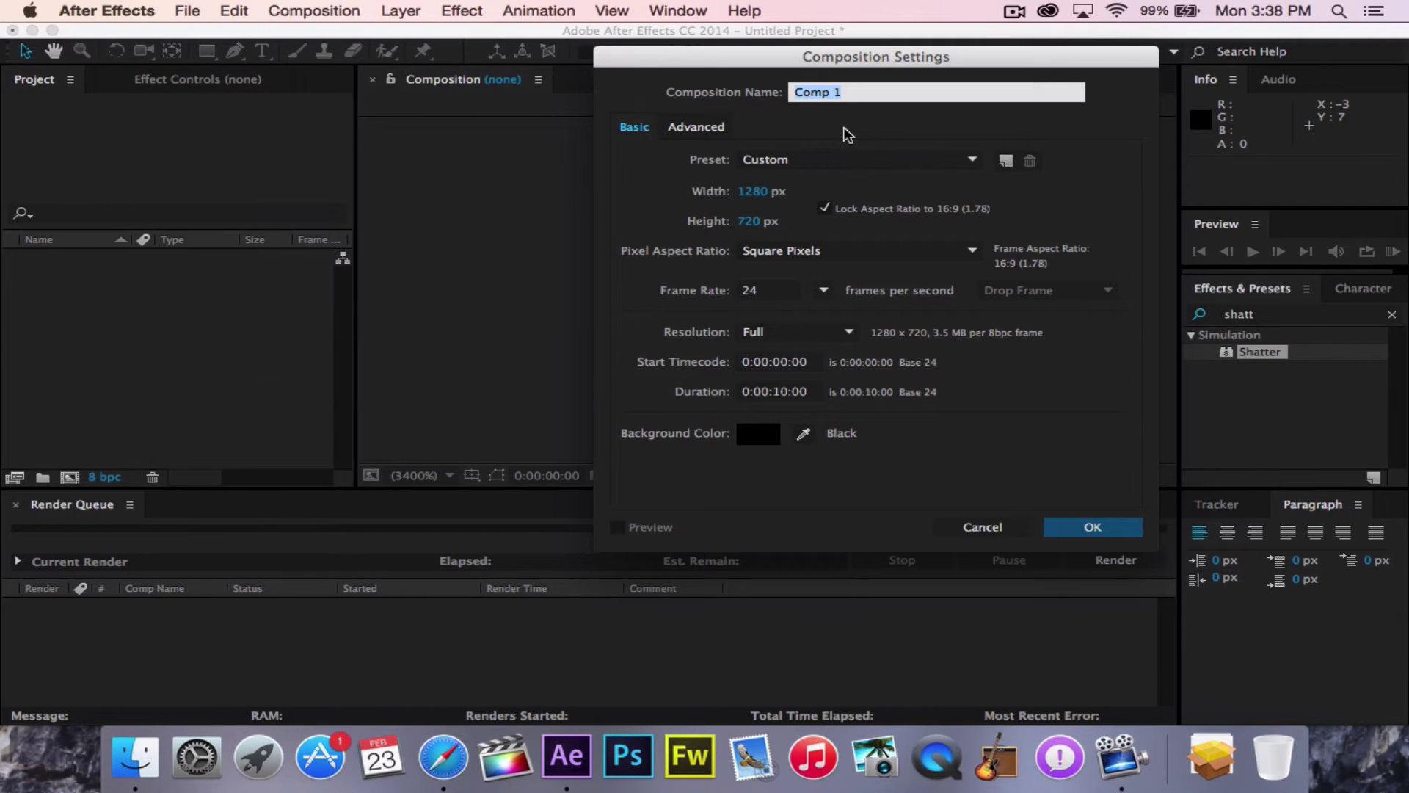
type("Slow Shatter Text")
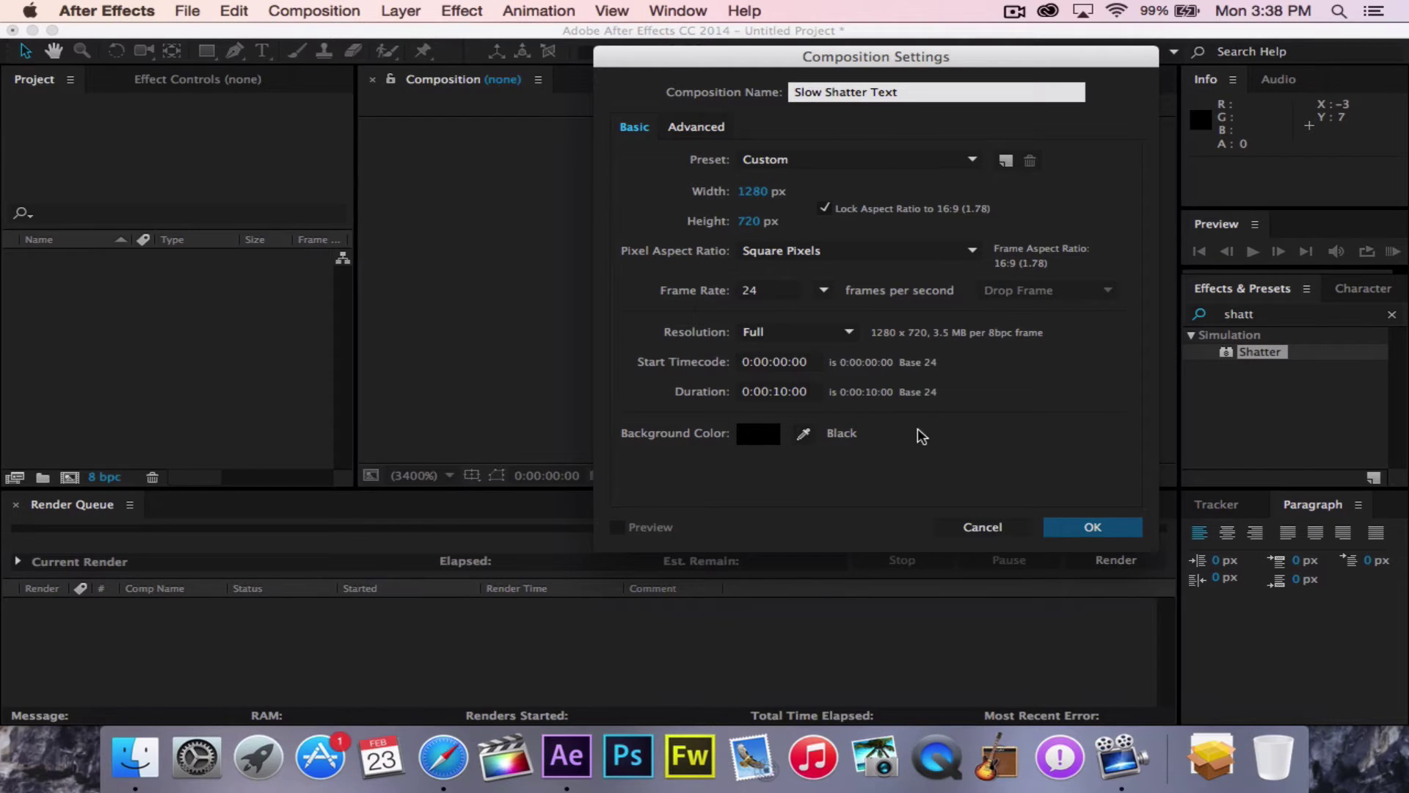
left_click(1088, 529)
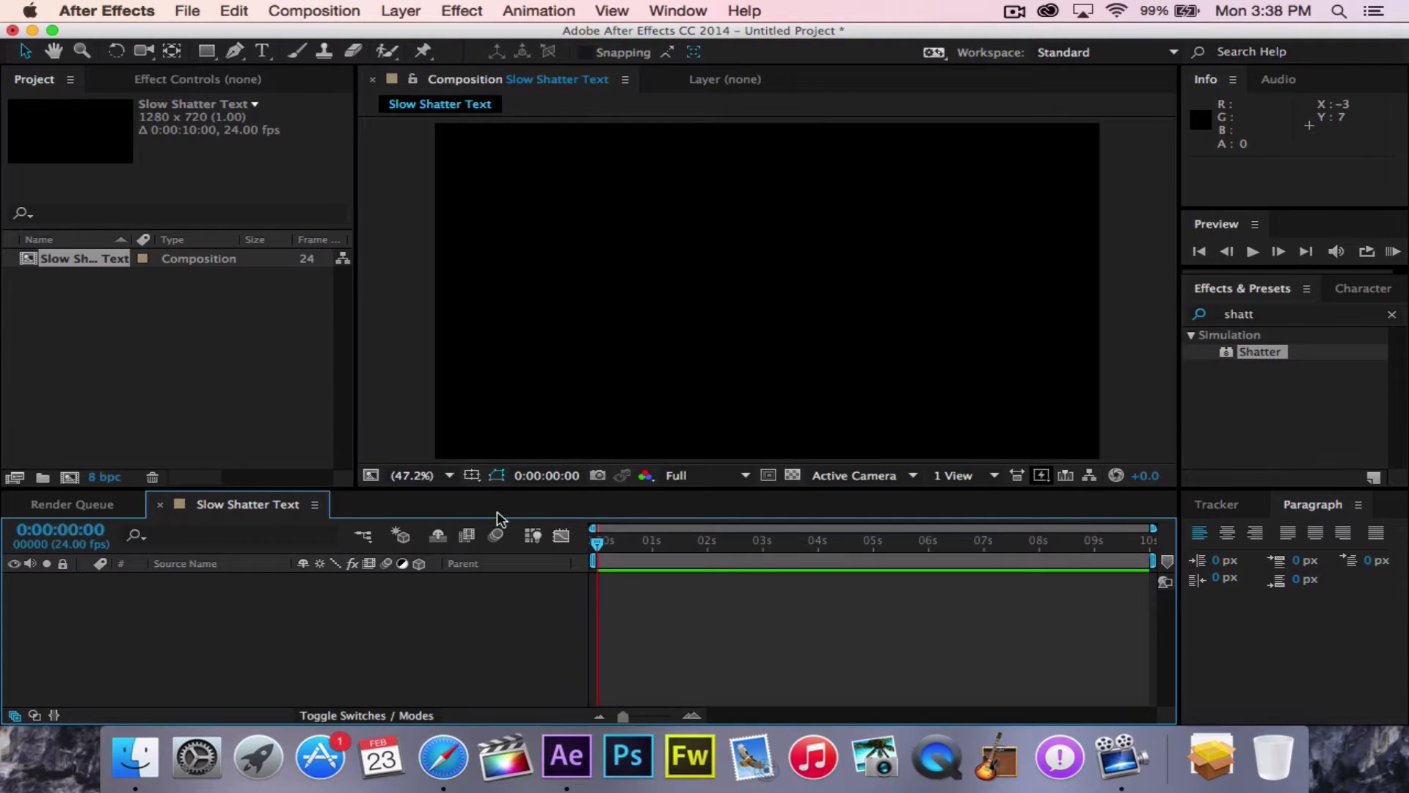
Add a white text layer reading 'SHATTER' and move it to the frame centre
left_click(397, 10)
mouse_move(569, 34)
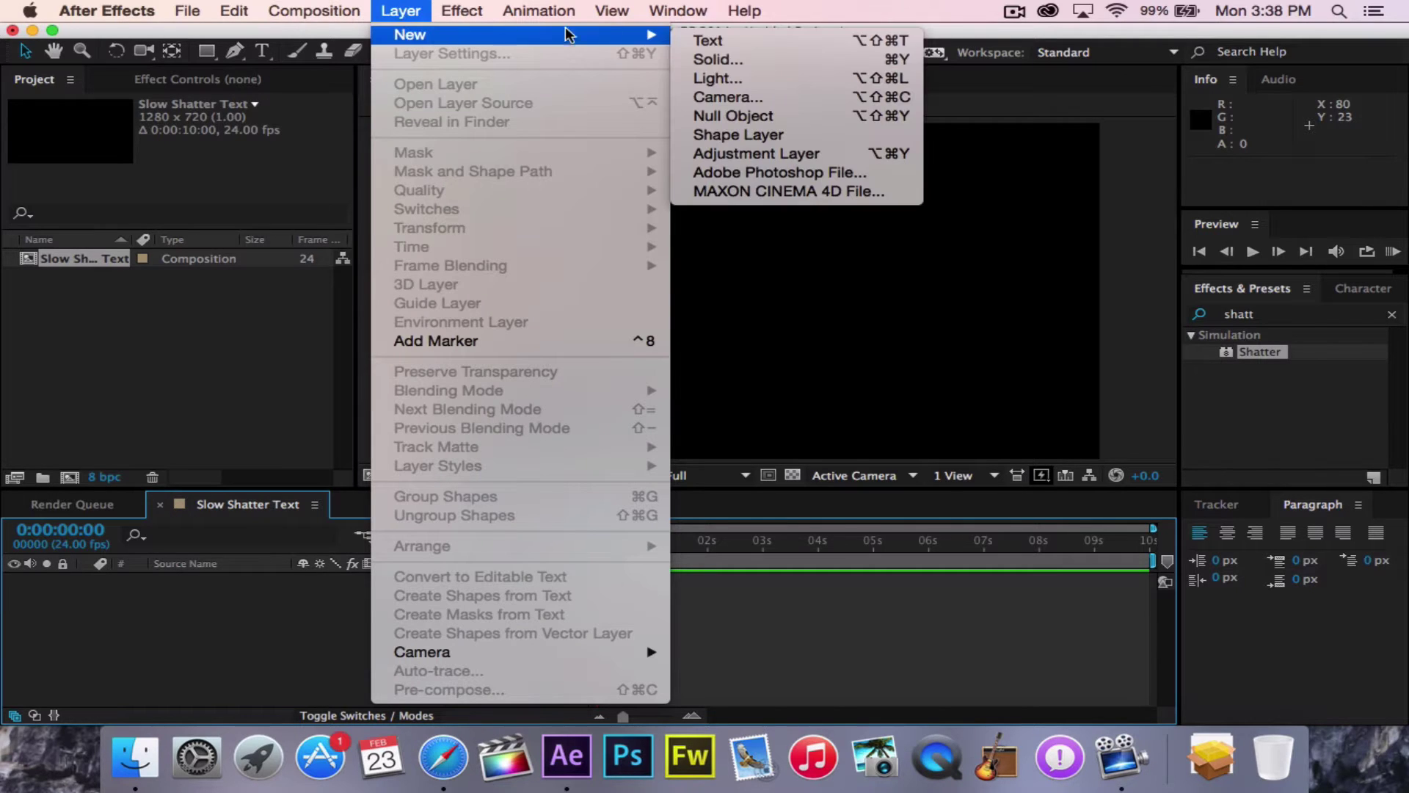
left_click(736, 43)
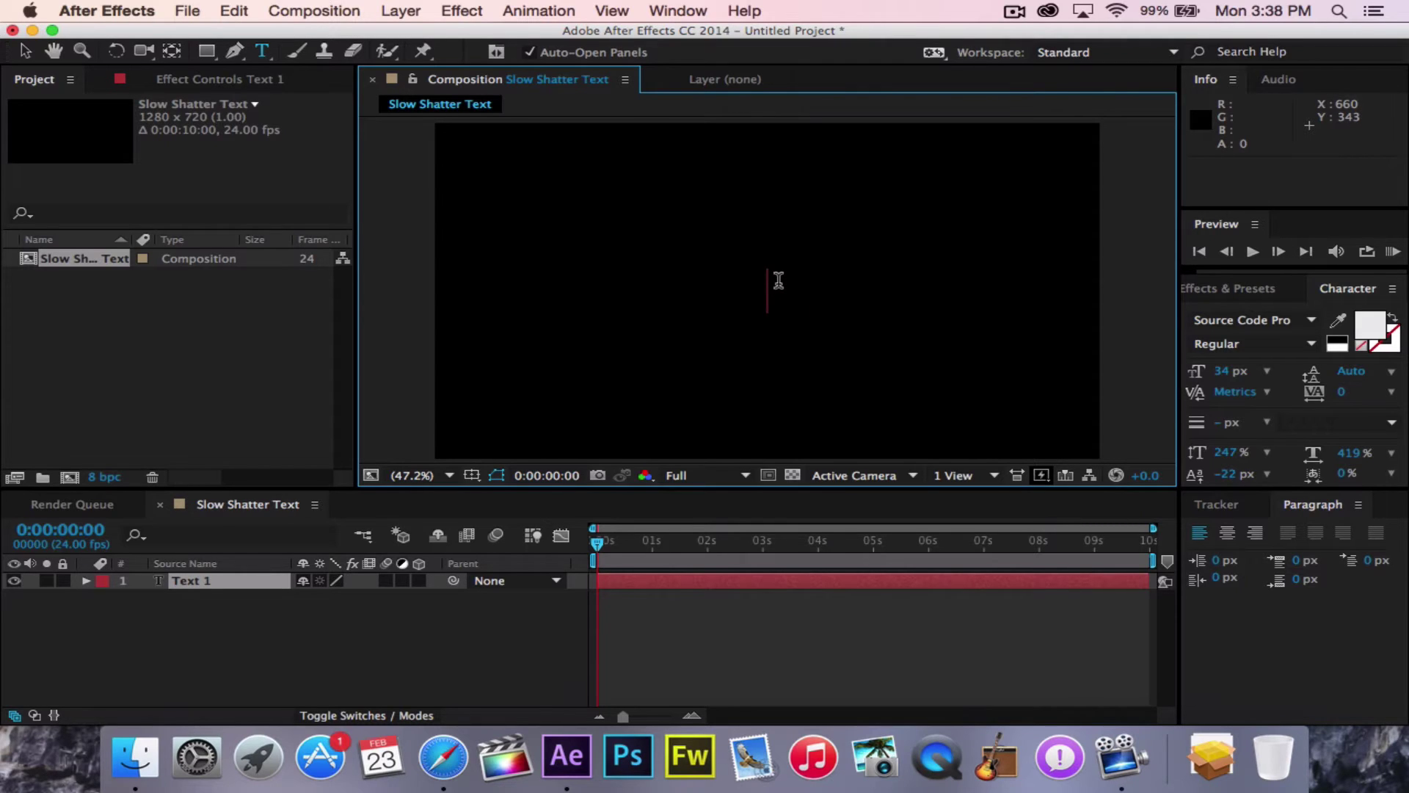
type("Shatt")
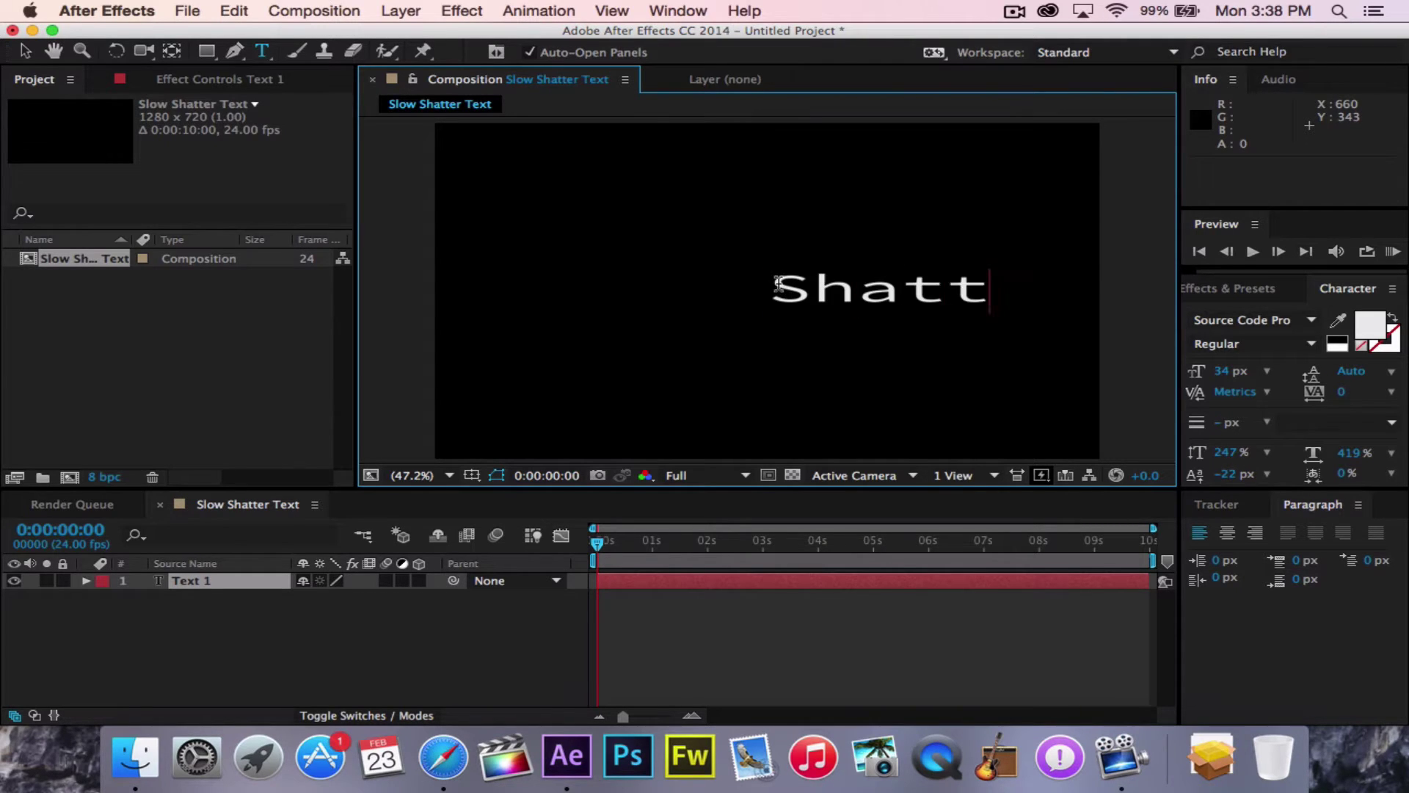
key("BackSpace")
key("BackSpace")
key("BackSpace")
key("BackSpace")
type("HATTER")
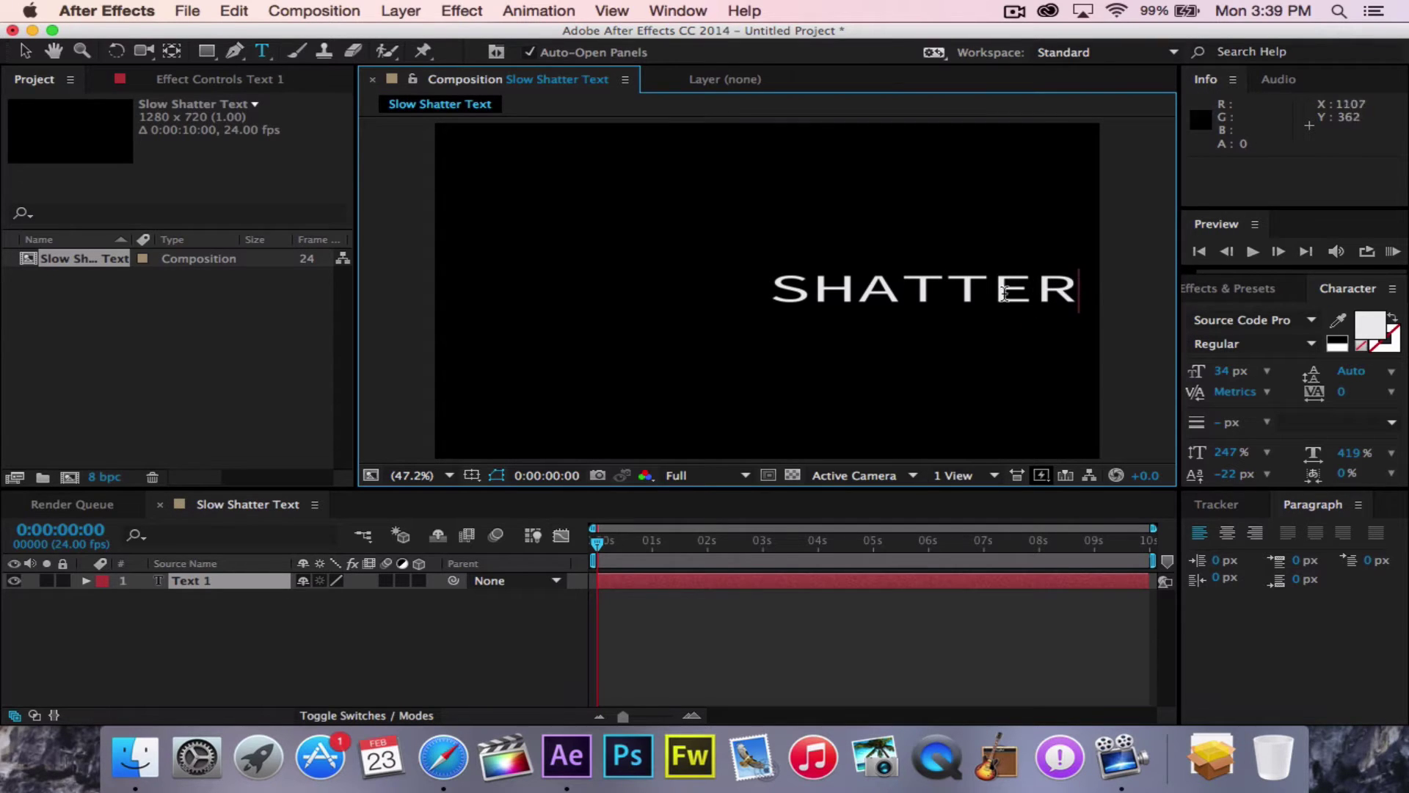
left_click(25, 51)
left_click_drag(896, 290, 745, 279)
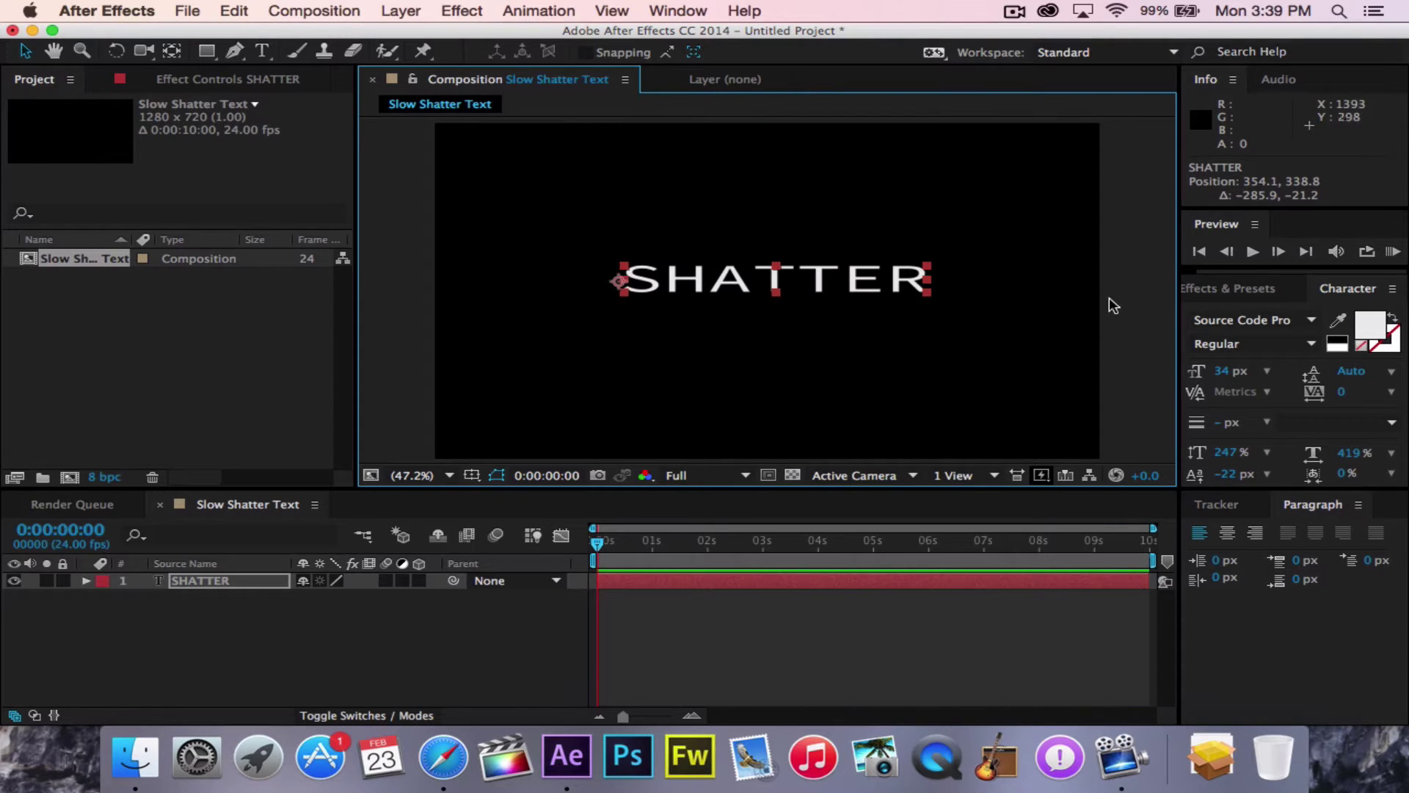
Apply the Shatter effect to the SHATTER layer and set its View to Rendered
left_click(1235, 286)
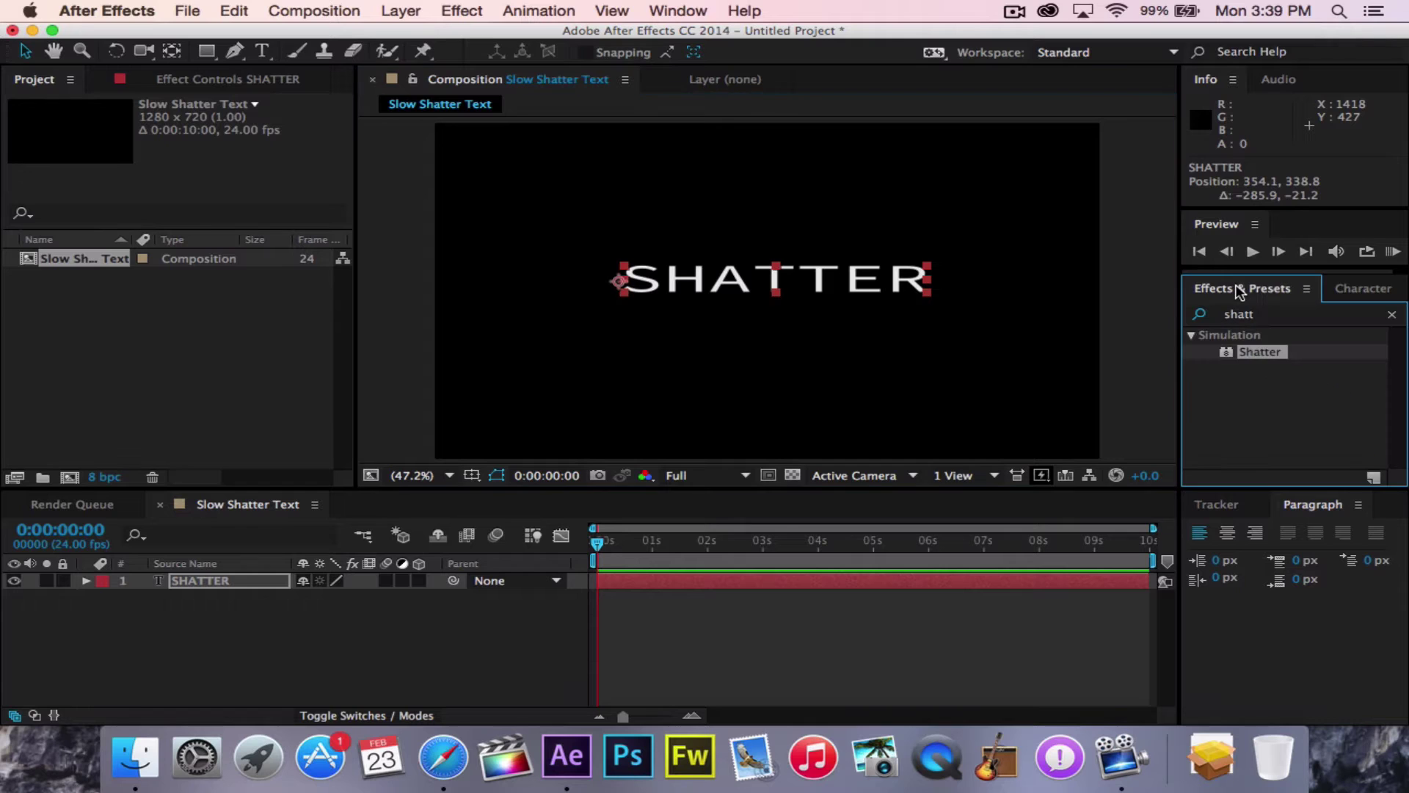
left_click(1271, 317)
type("s")
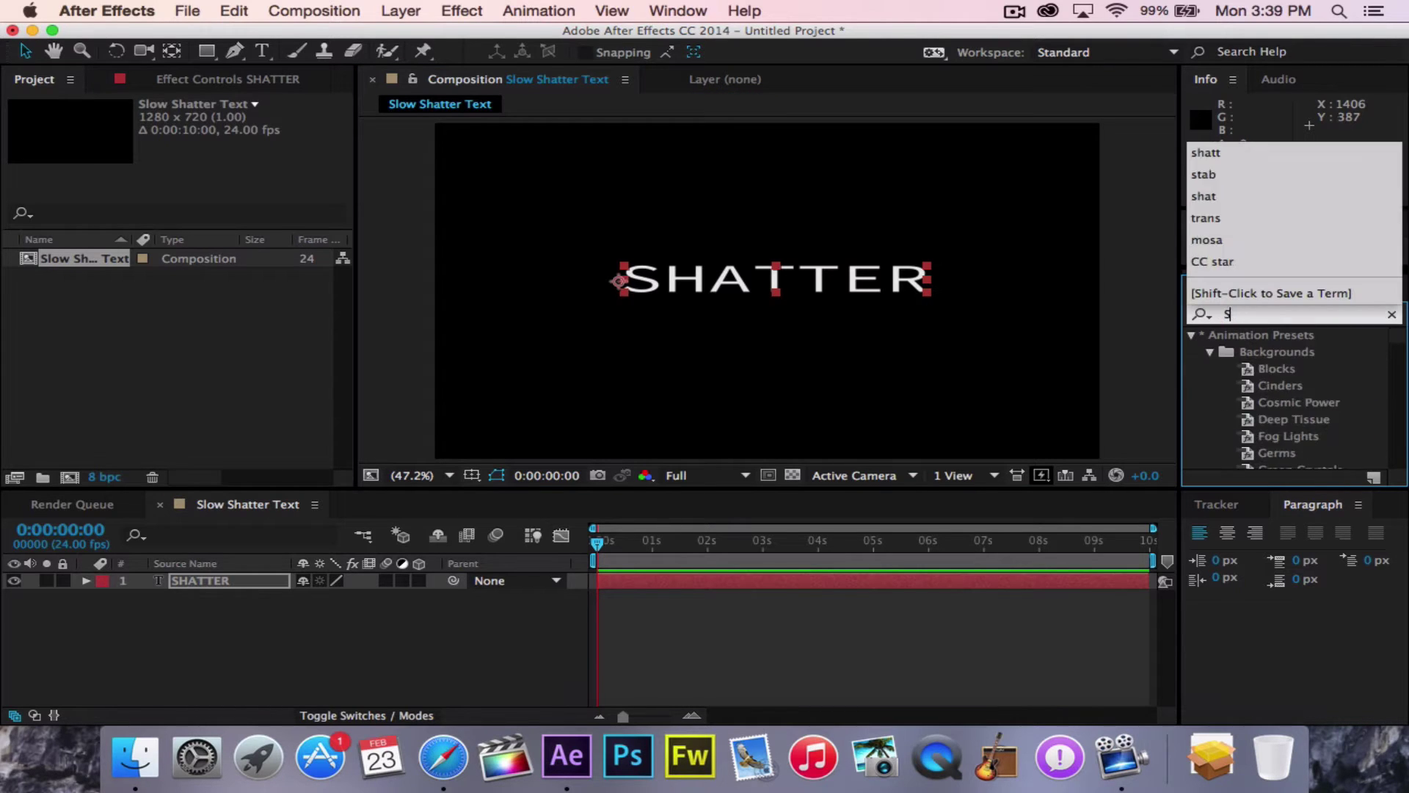
type("hatt")
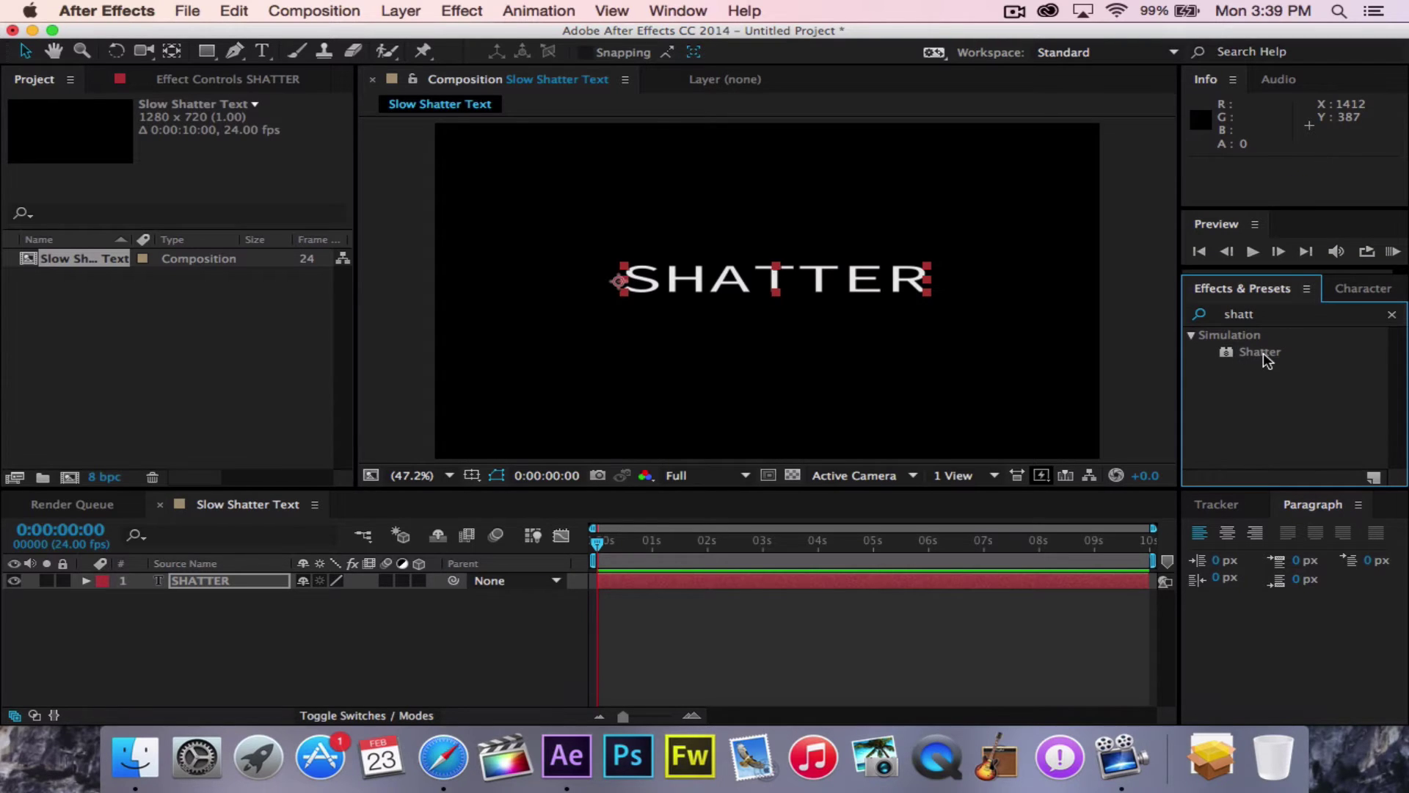
left_click_drag(1264, 356, 757, 282)
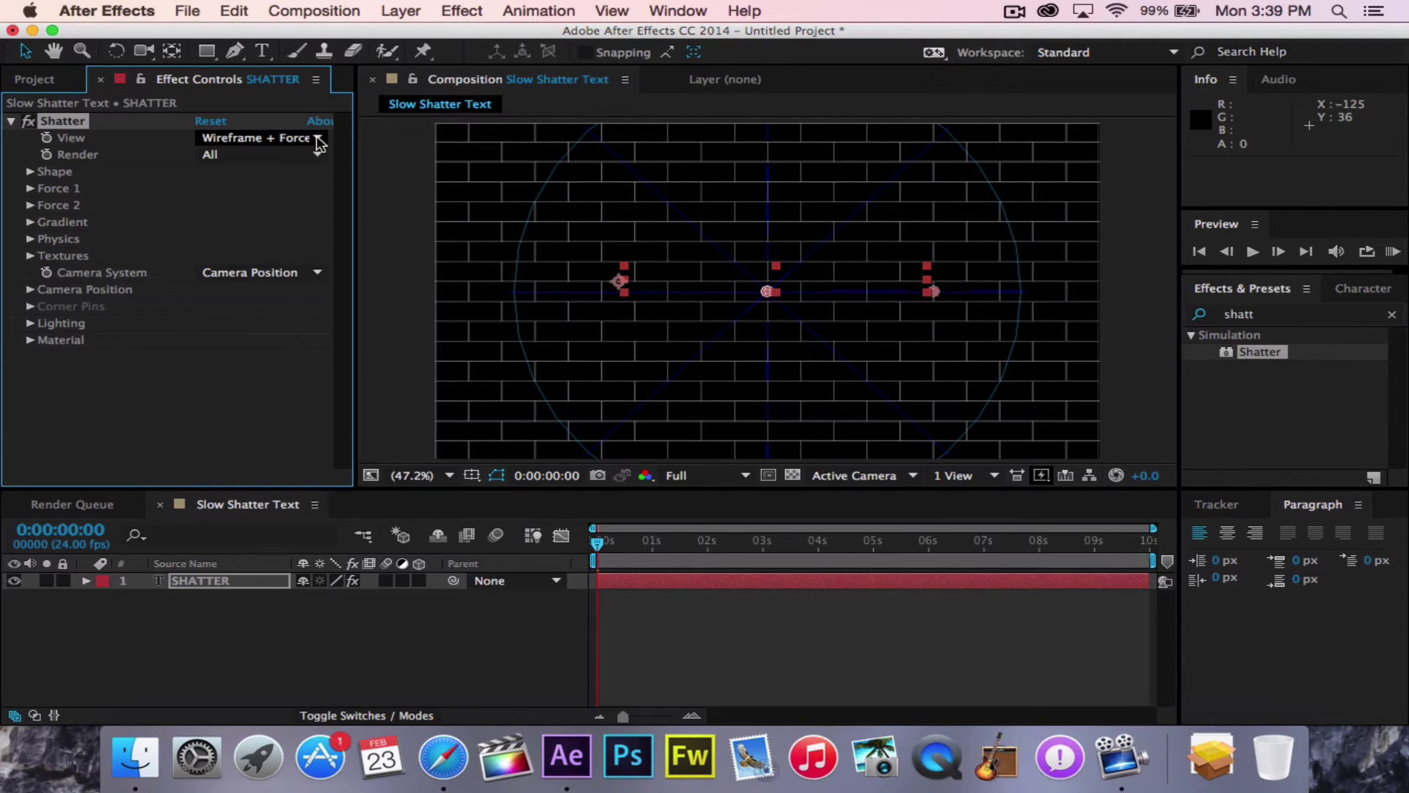
left_click(319, 139)
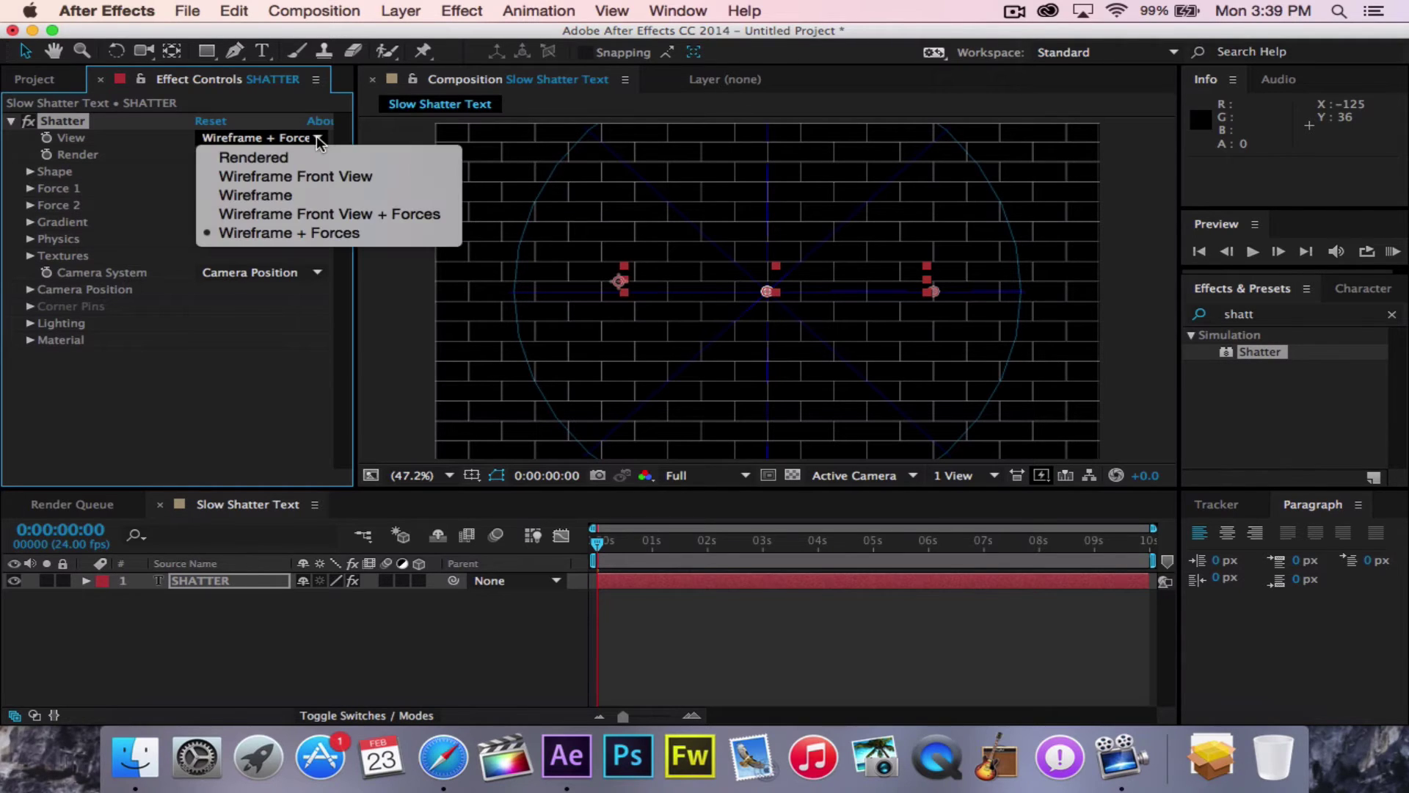
left_click(280, 159)
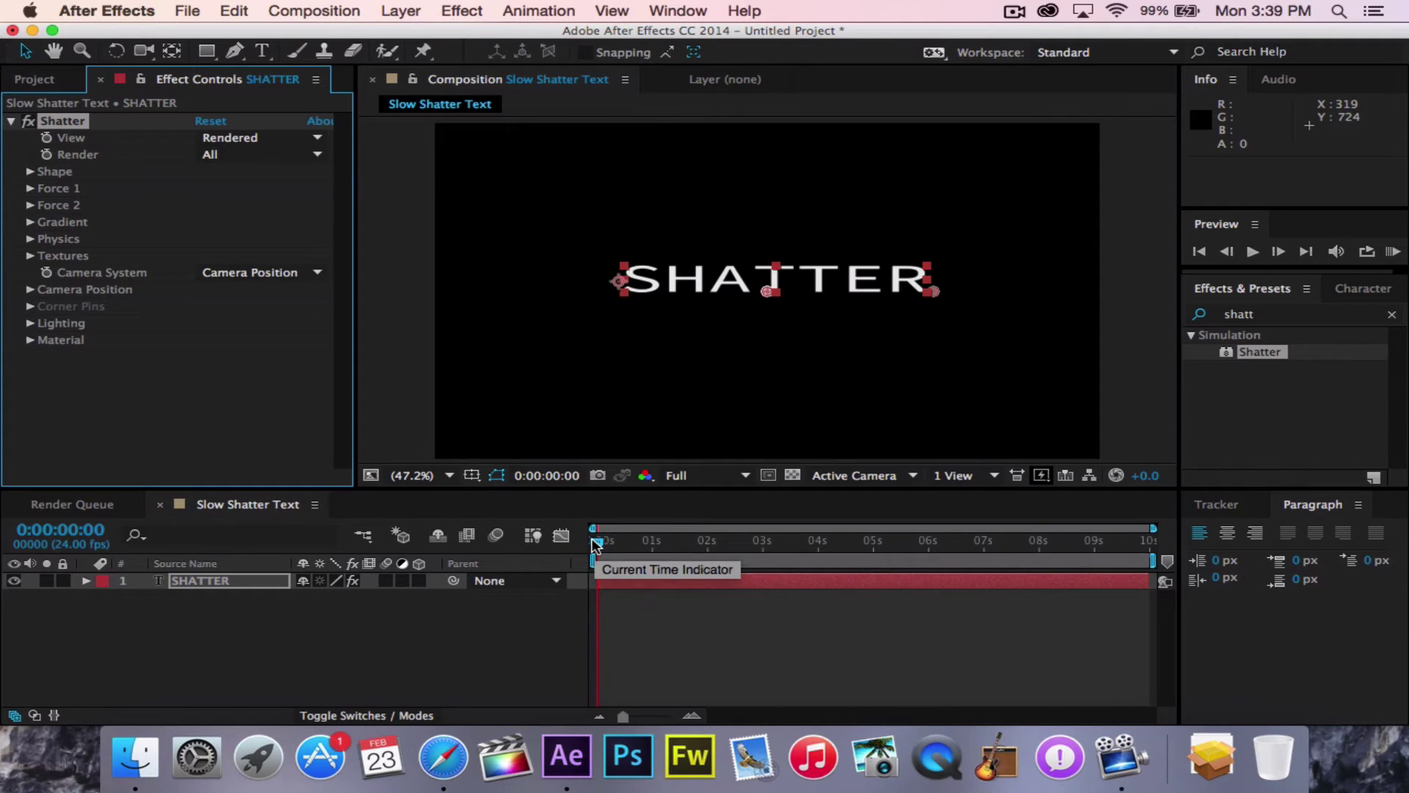
mouse_move(592, 540)
left_mouse_down()
mouse_move(822, 543)
mouse_move(626, 543)
mouse_move(585, 526)
left_mouse_up()
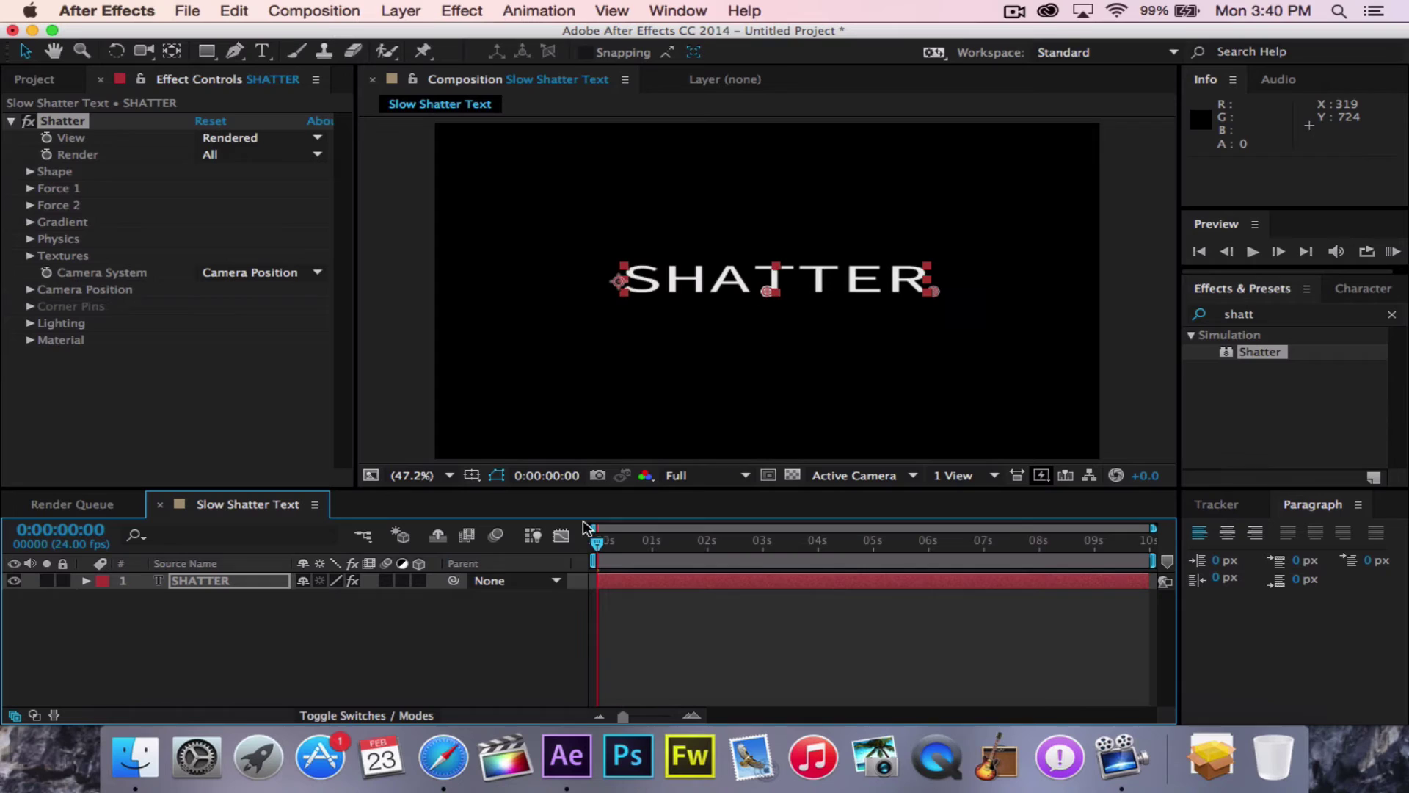
key("space")
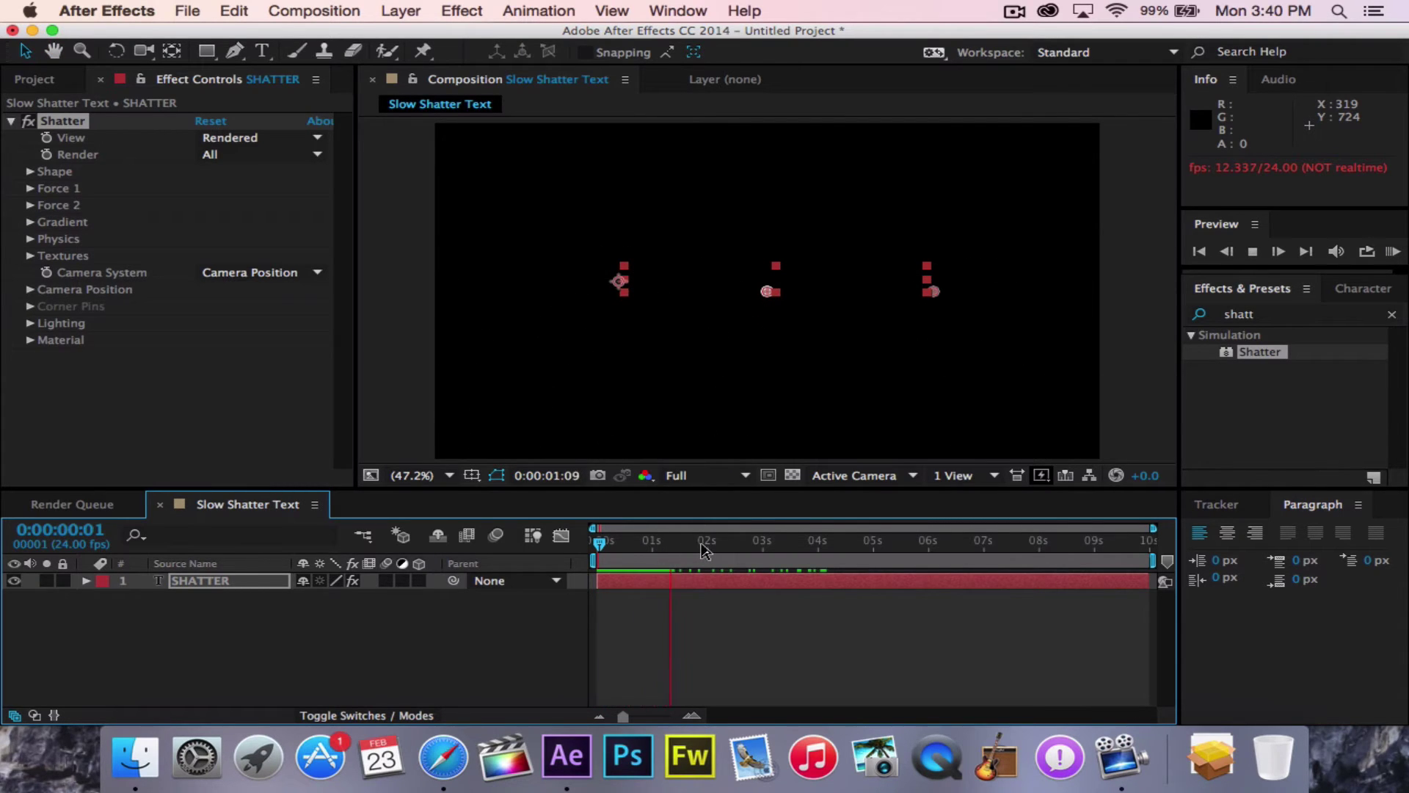
key("space")
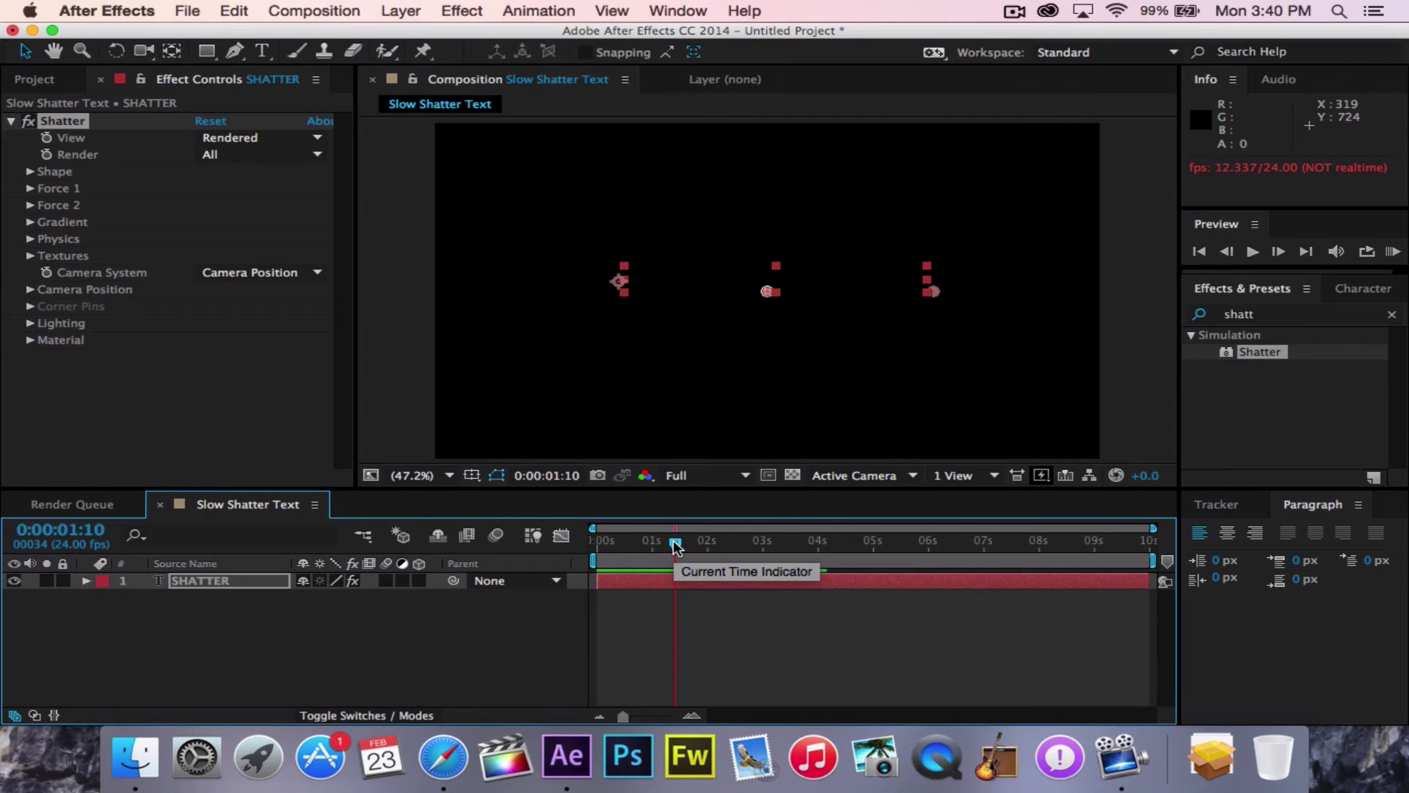
left_click_drag(676, 541, 596, 541)
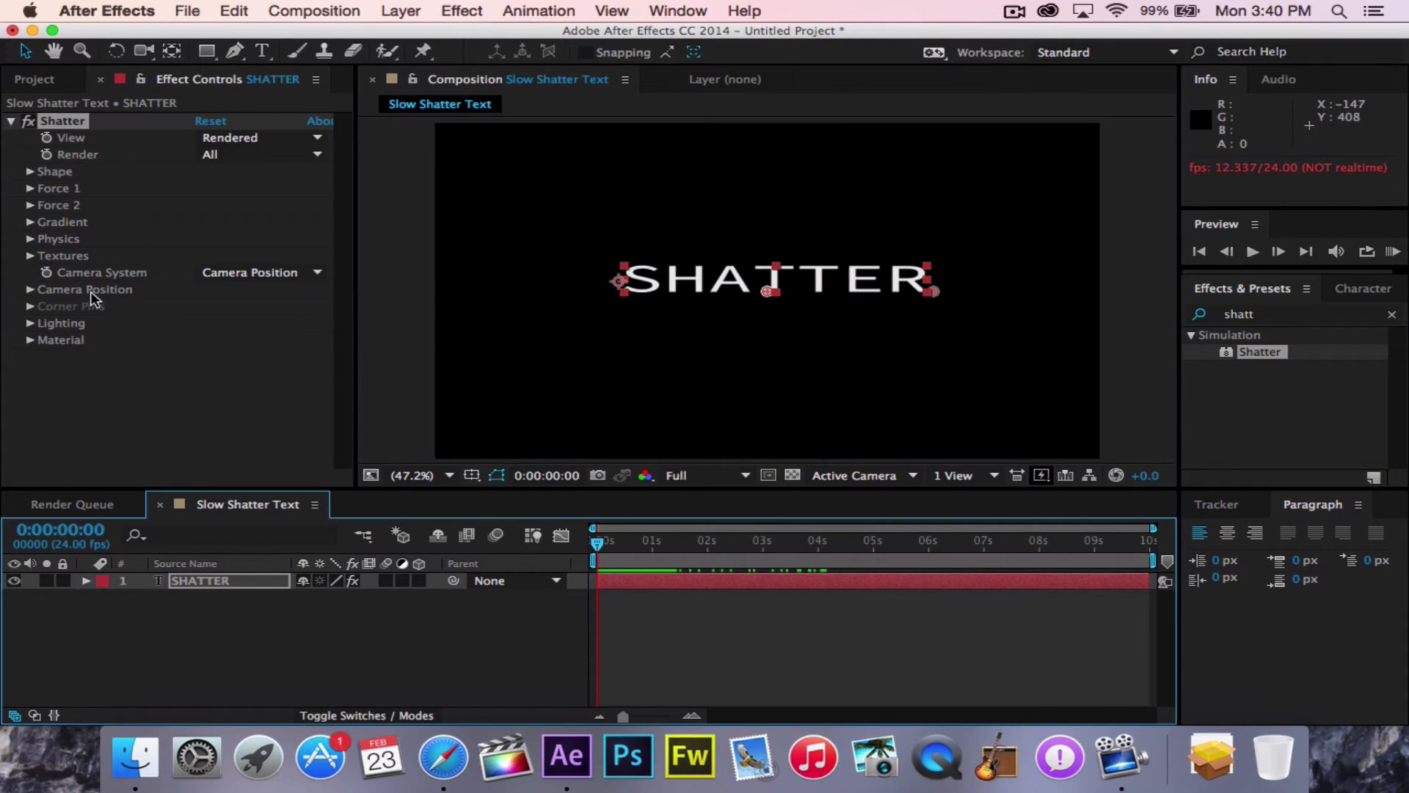
Set Shatter Physics Gravity to 0 and scrub the timeline to check the floating pieces
left_click(30, 254)
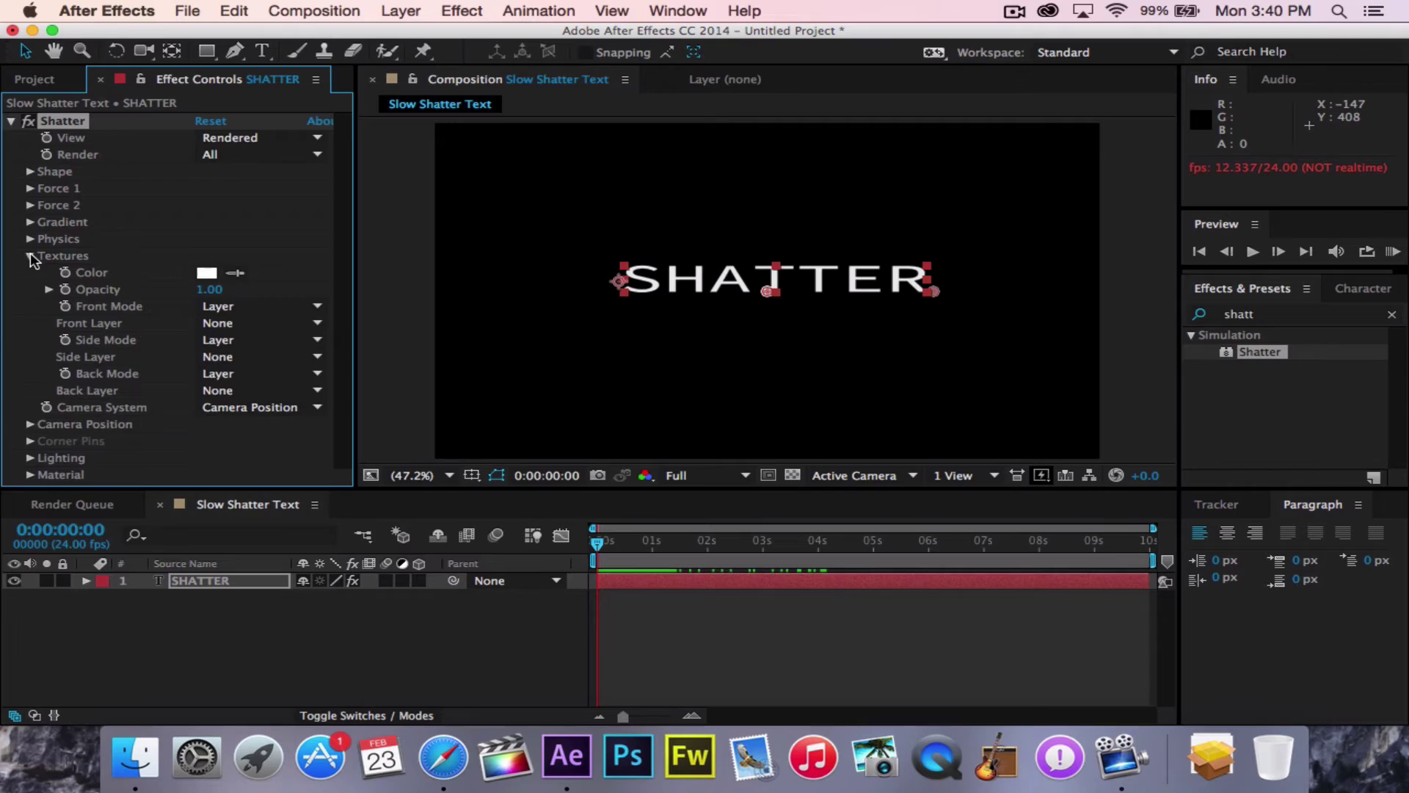
left_click(30, 254)
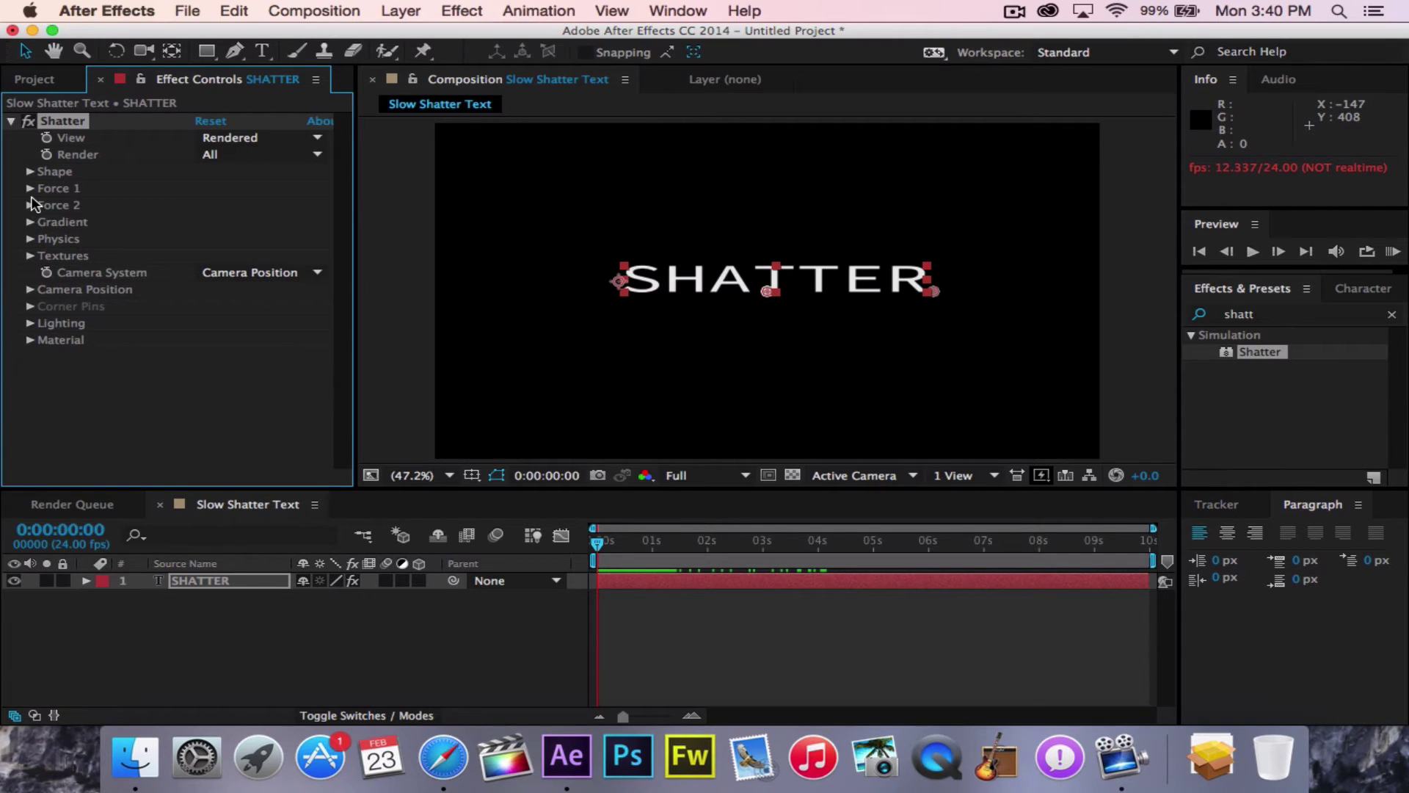
left_click(30, 241)
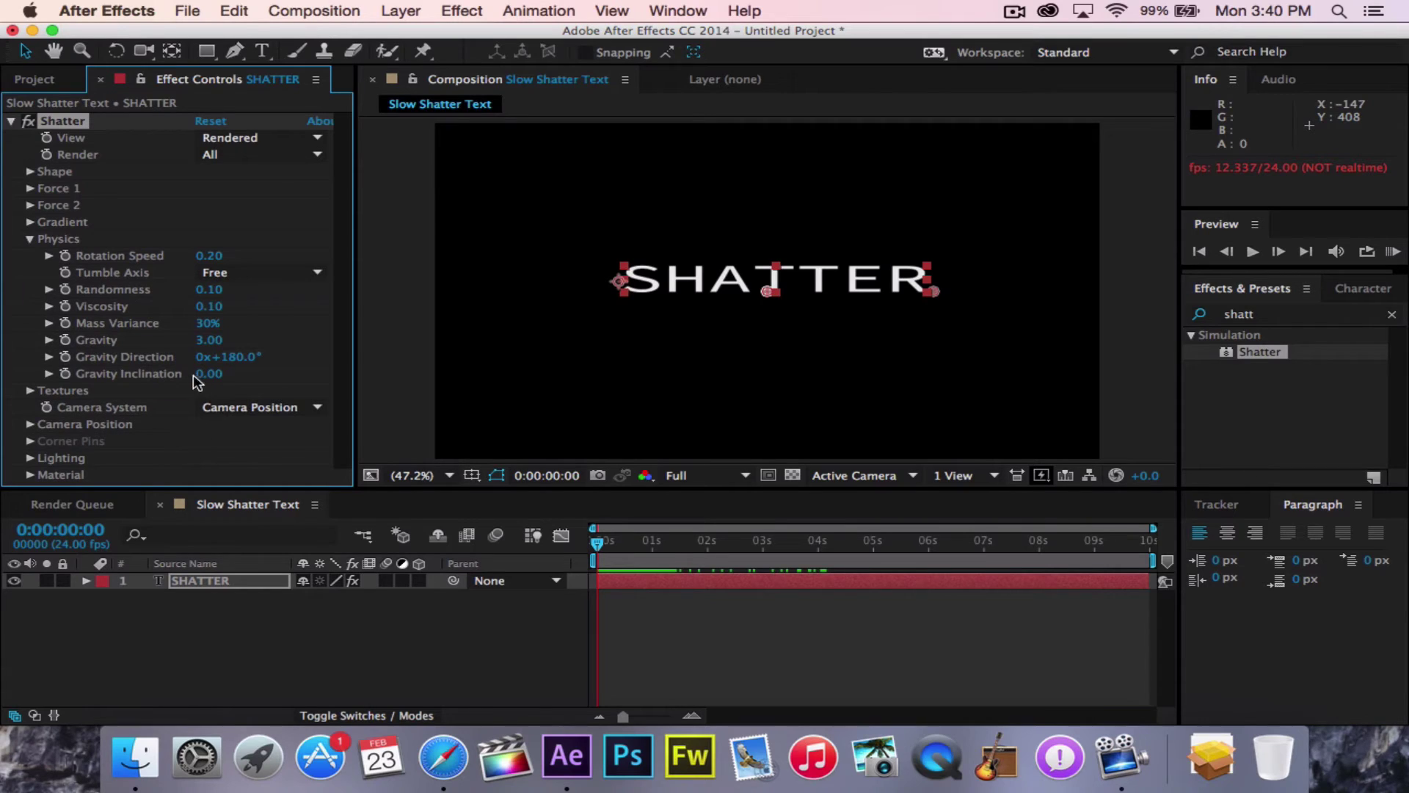
left_click(212, 340)
key("Return")
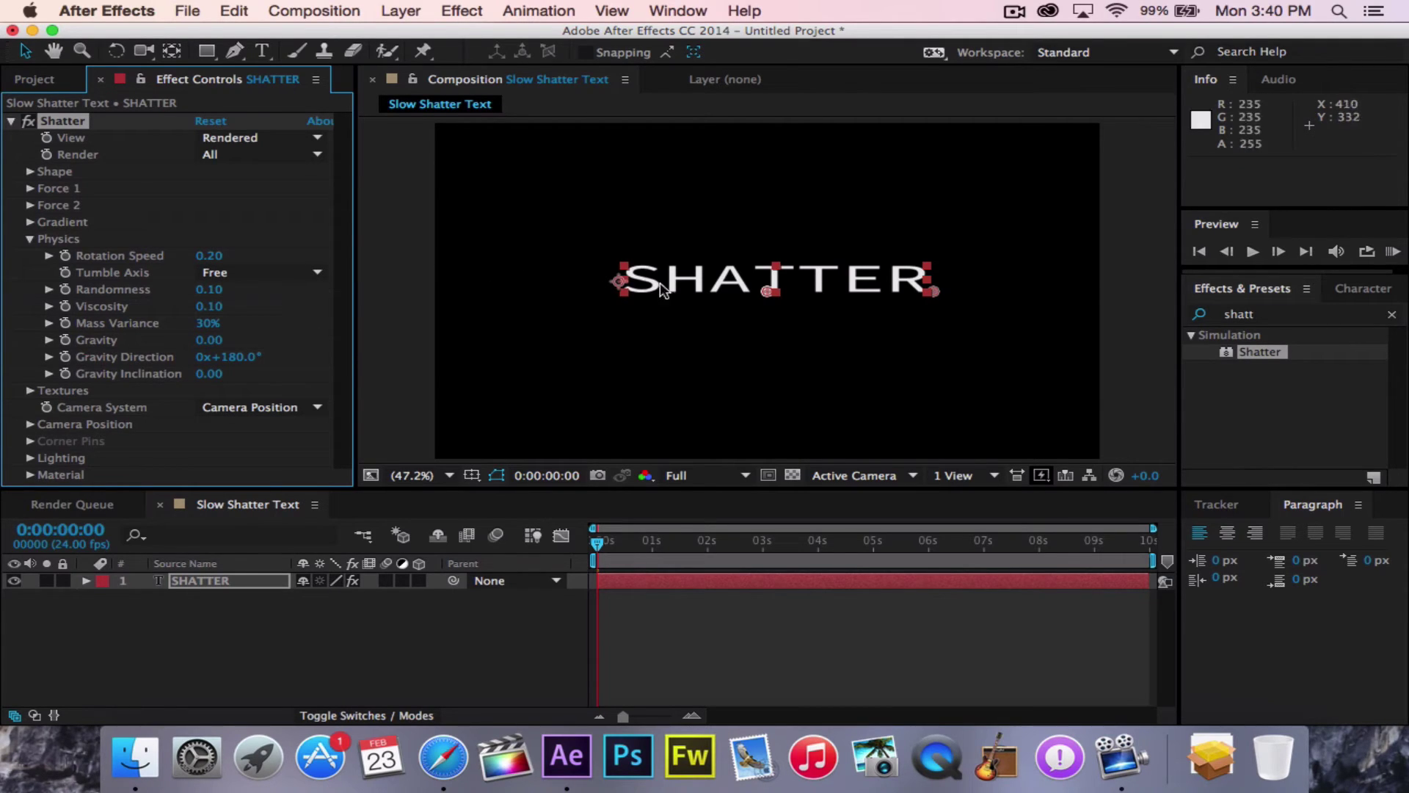
left_click(600, 544)
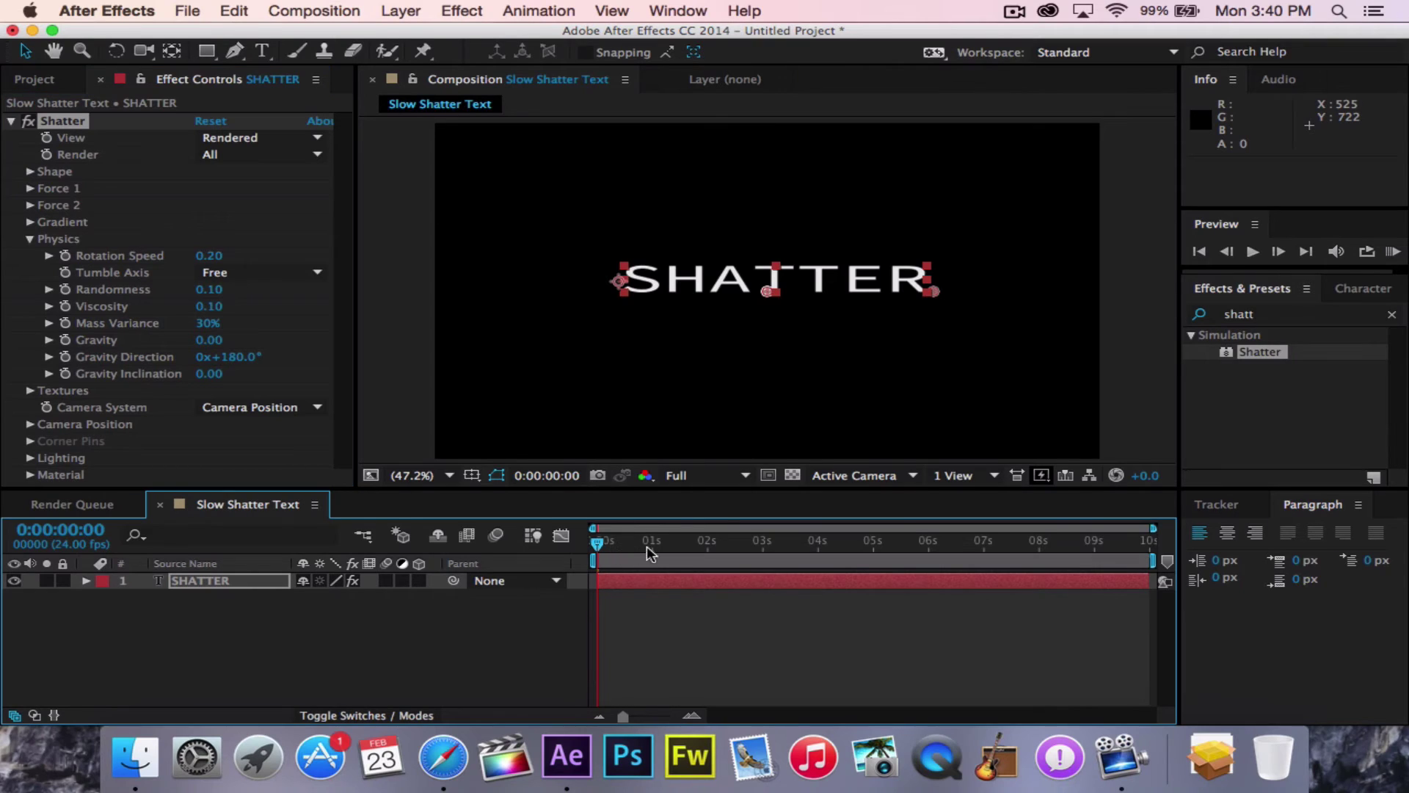
mouse_move(591, 542)
left_mouse_down()
mouse_move(645, 549)
mouse_move(593, 544)
left_mouse_up()
Change Force 1 Strength to 0.02 and scrub to confirm the gentler break-up
left_click(31, 190)
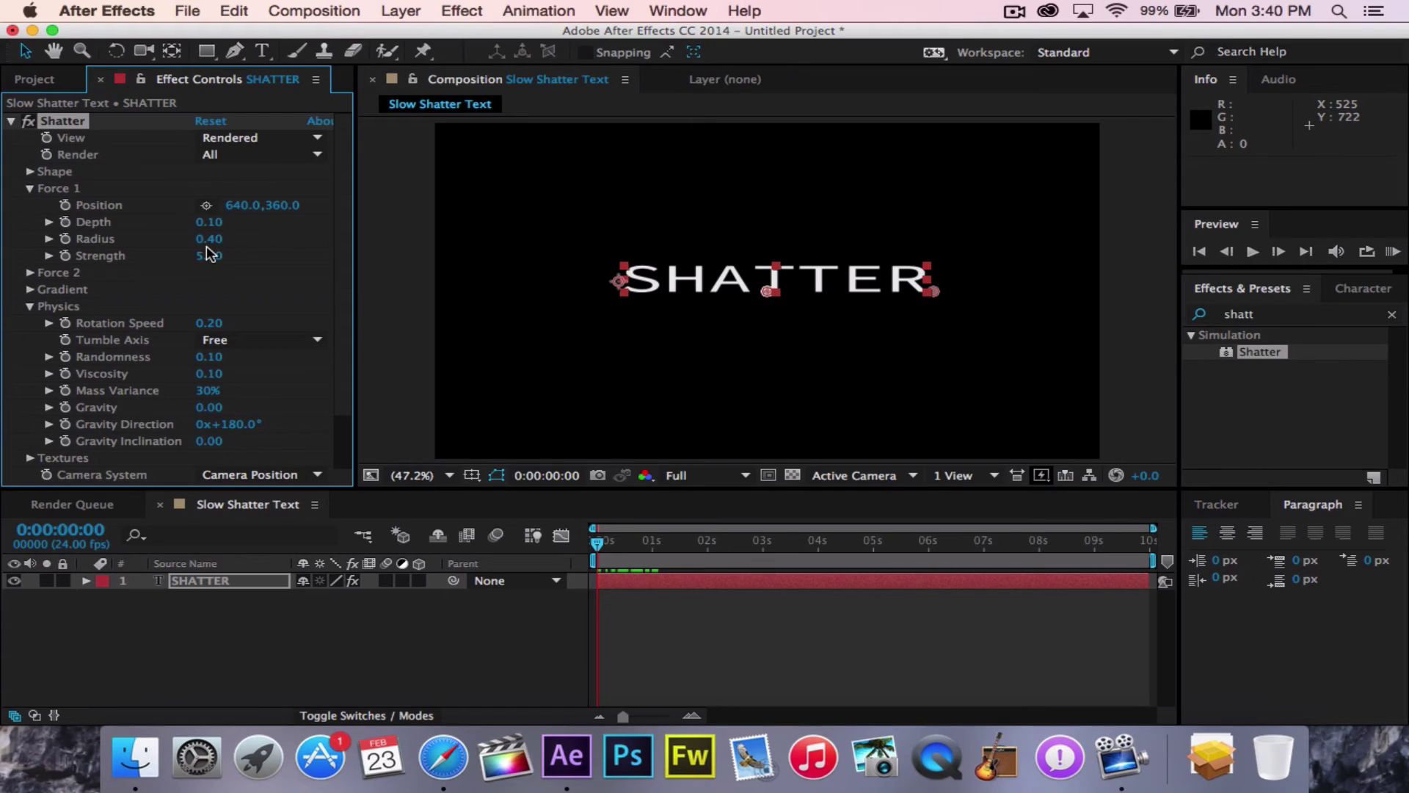
left_click(212, 263)
type("0.0")
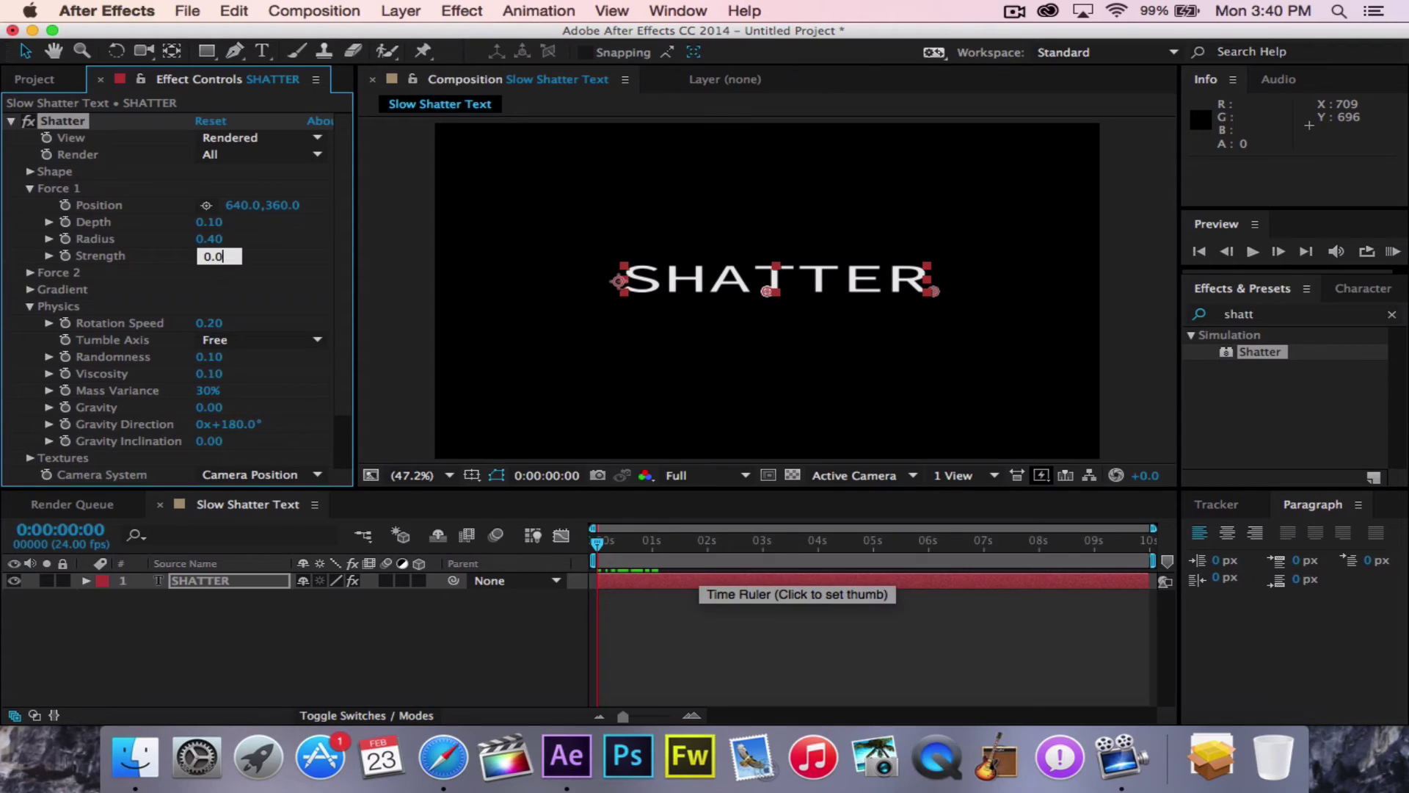
type("1")
type("2")
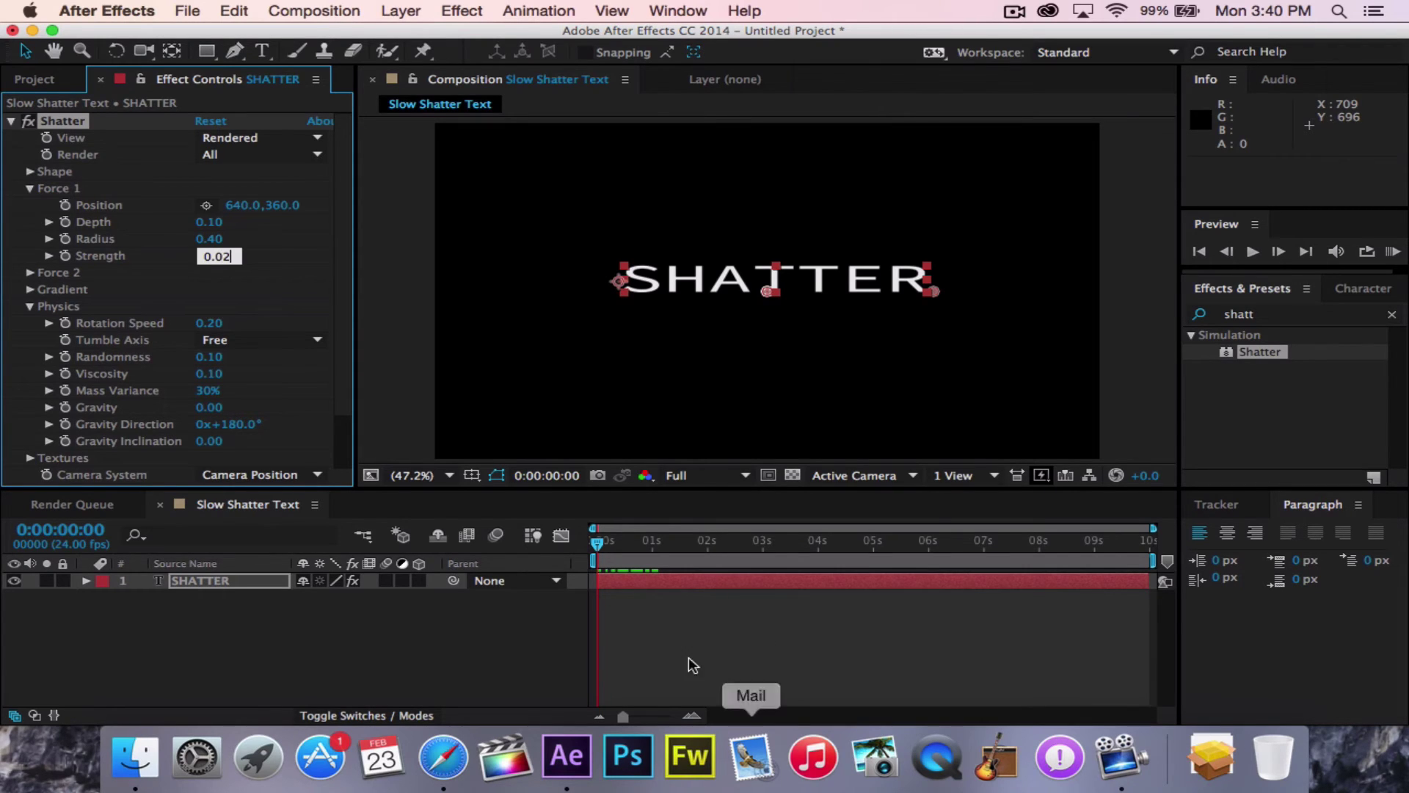
mouse_move(599, 545)
left_mouse_down()
mouse_move(980, 546)
mouse_move(588, 534)
left_mouse_up()
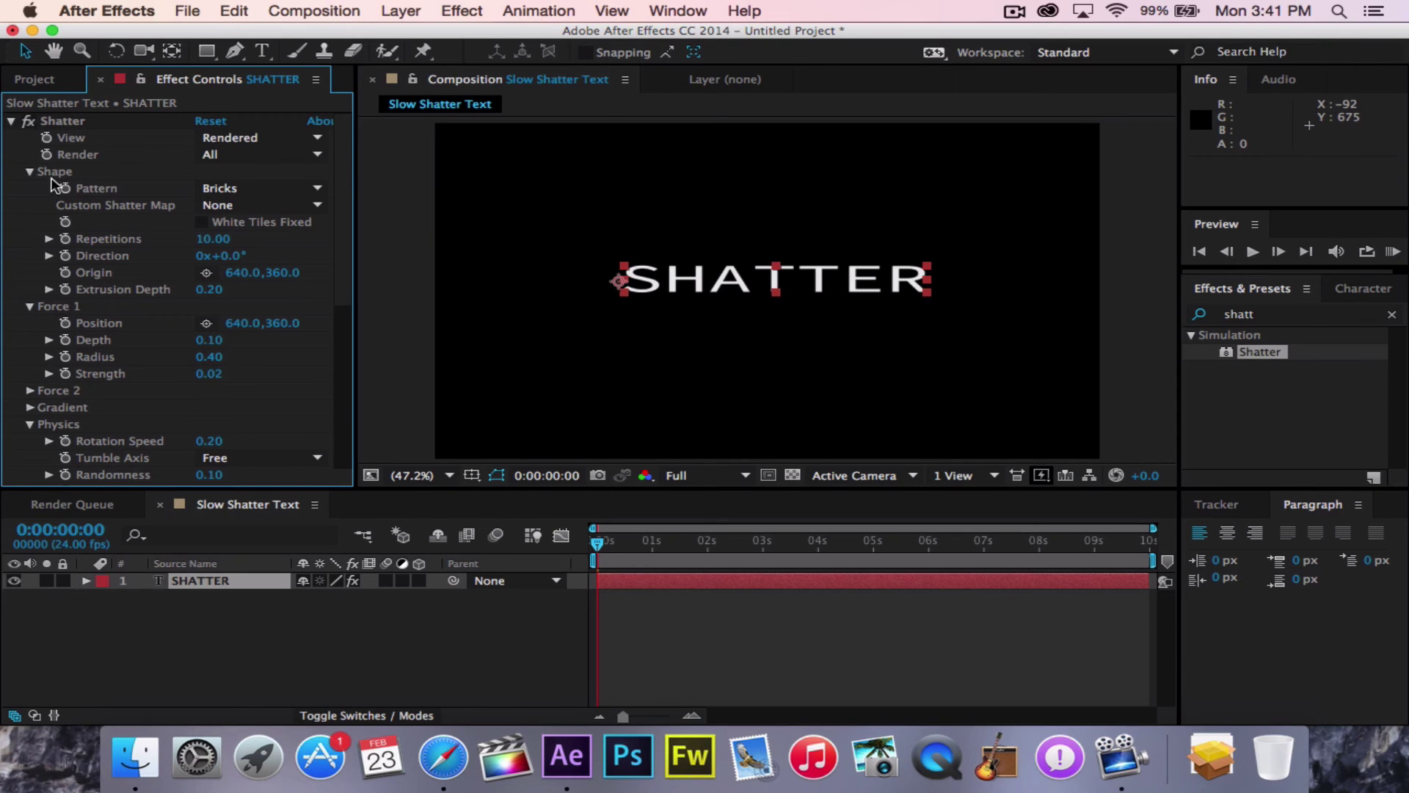
Set Shape Extrusion Depth to 0 and scrub to check the flat pieces
left_click(211, 292)
type("0")
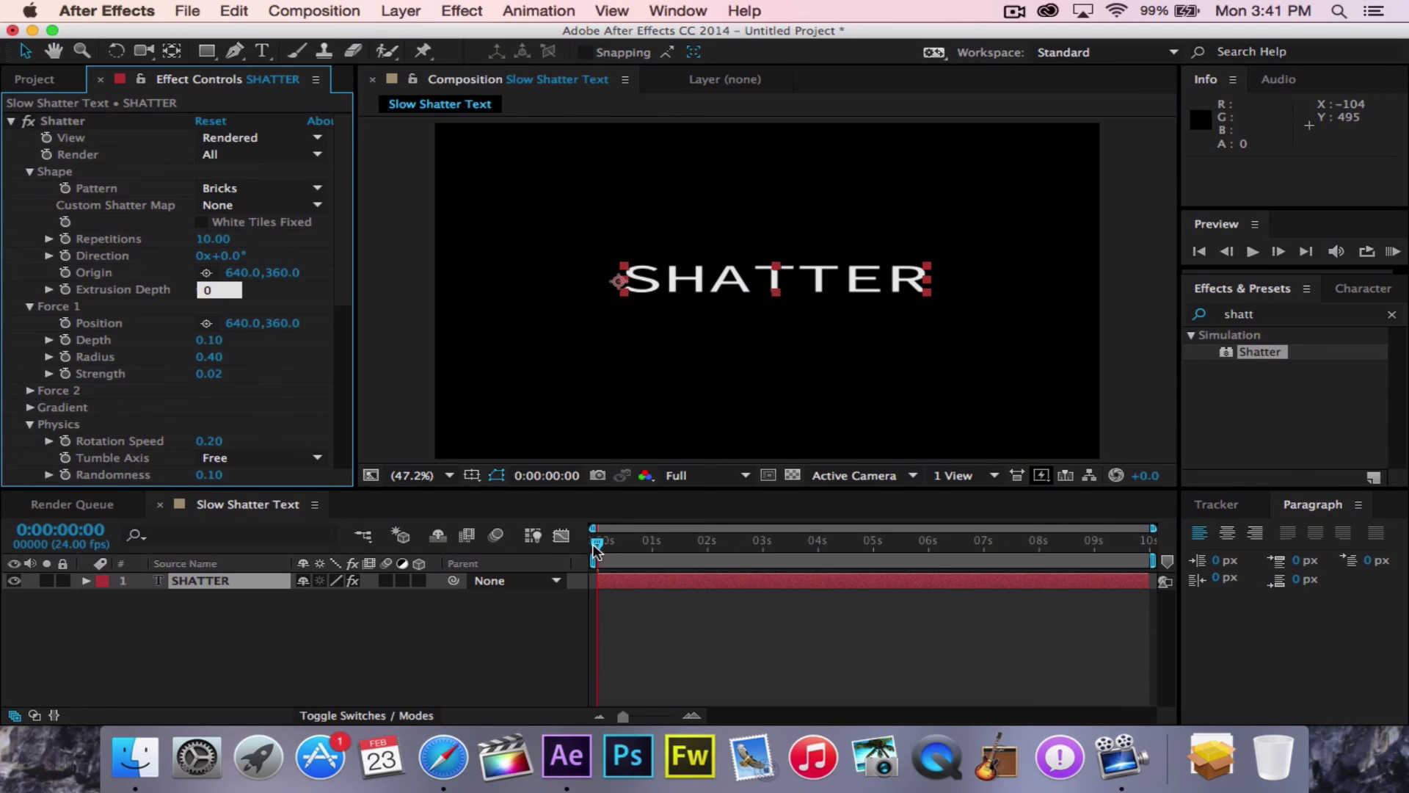
left_click_drag(596, 549, 540, 547)
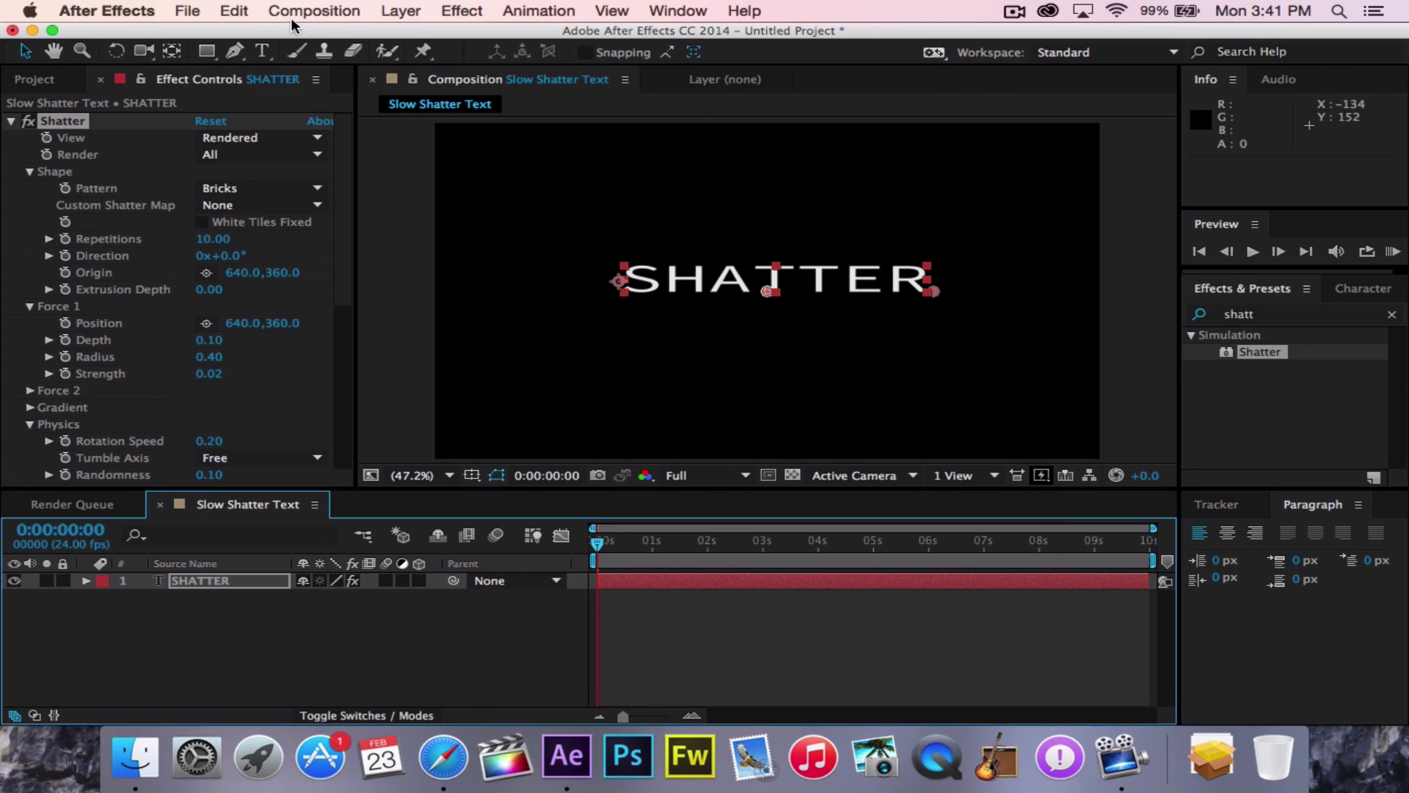
left_click_drag(599, 549, 1149, 544)
key("space")
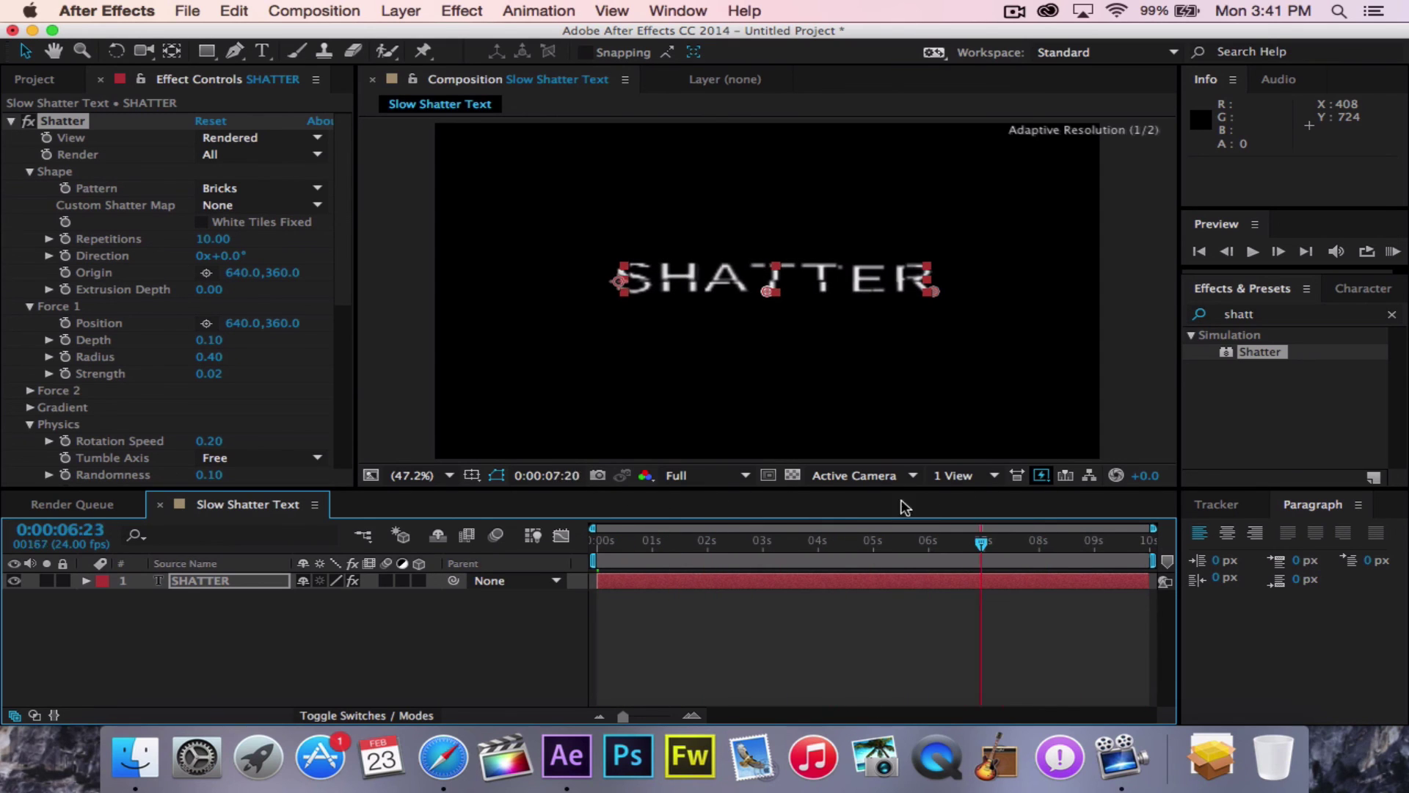
key("space")
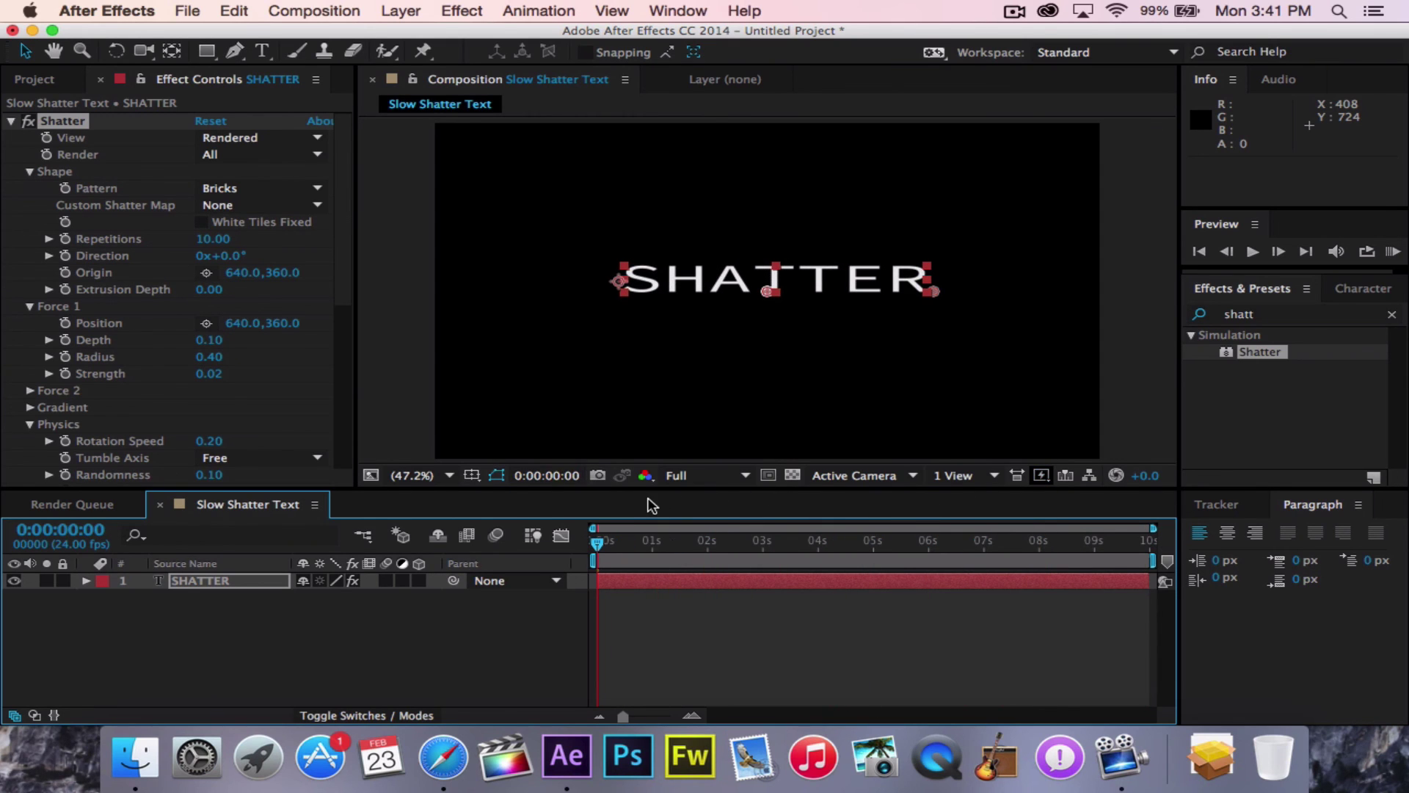